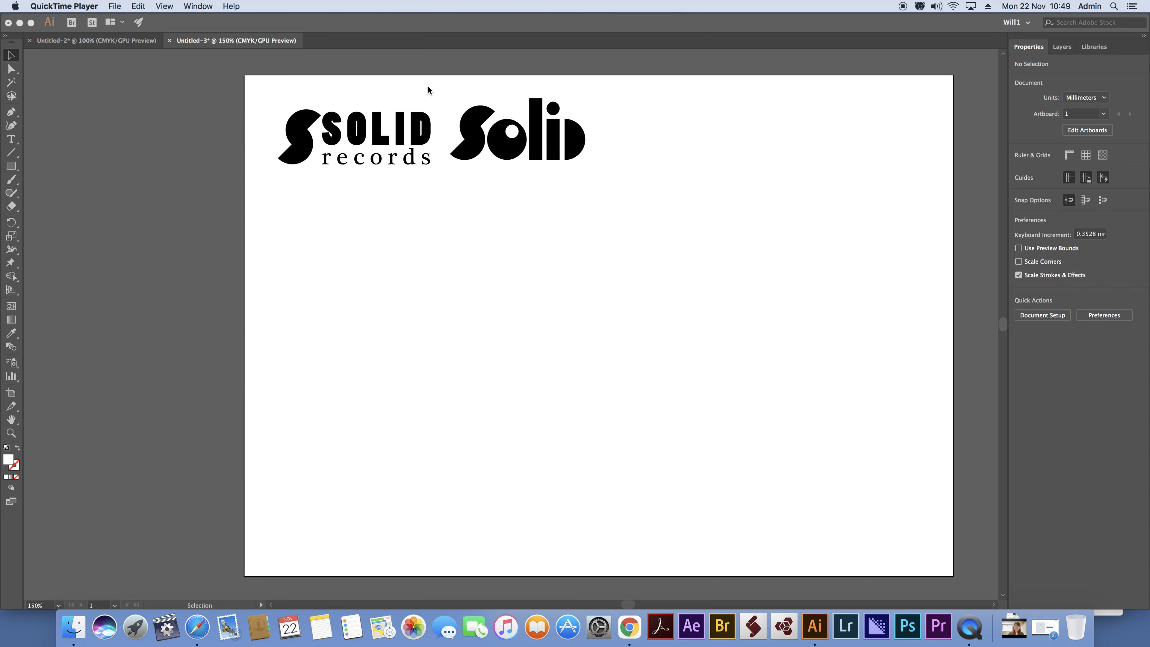
# Draw a circle about 68 mm in diameter on the artboard below the two existing logos.
pyautogui.click(19, 172)
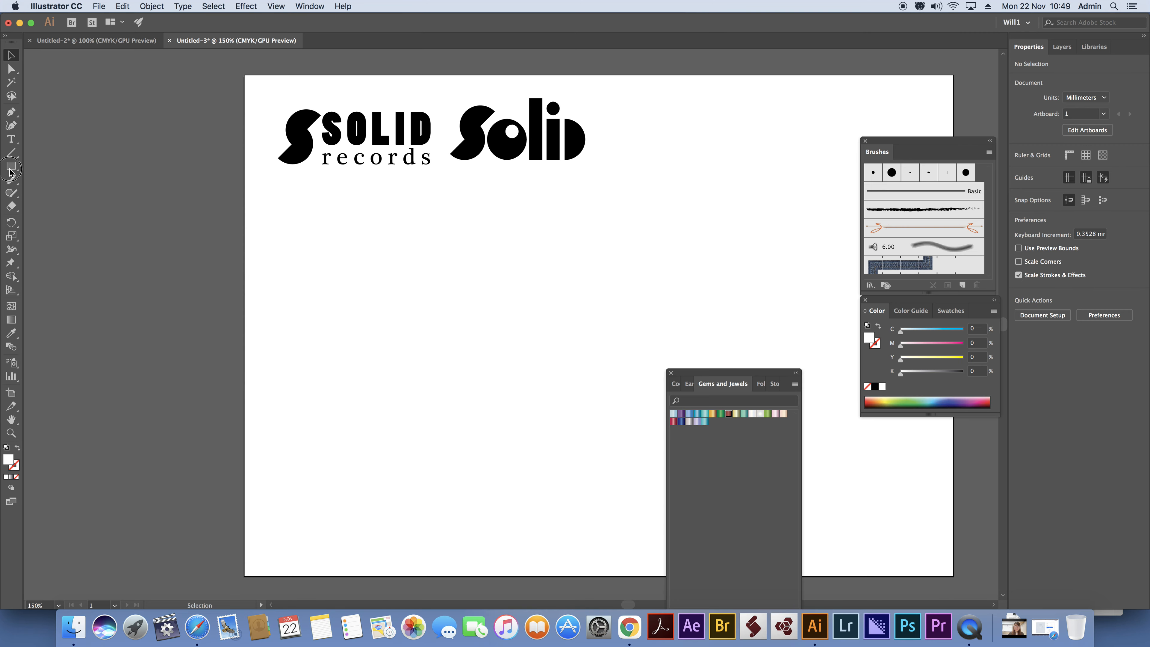
pyautogui.moveTo(11, 167); pyautogui.dragTo(68, 192)
pyautogui.moveTo(328, 242); pyautogui.dragTo(489, 403)
pyautogui.click(12, 56)
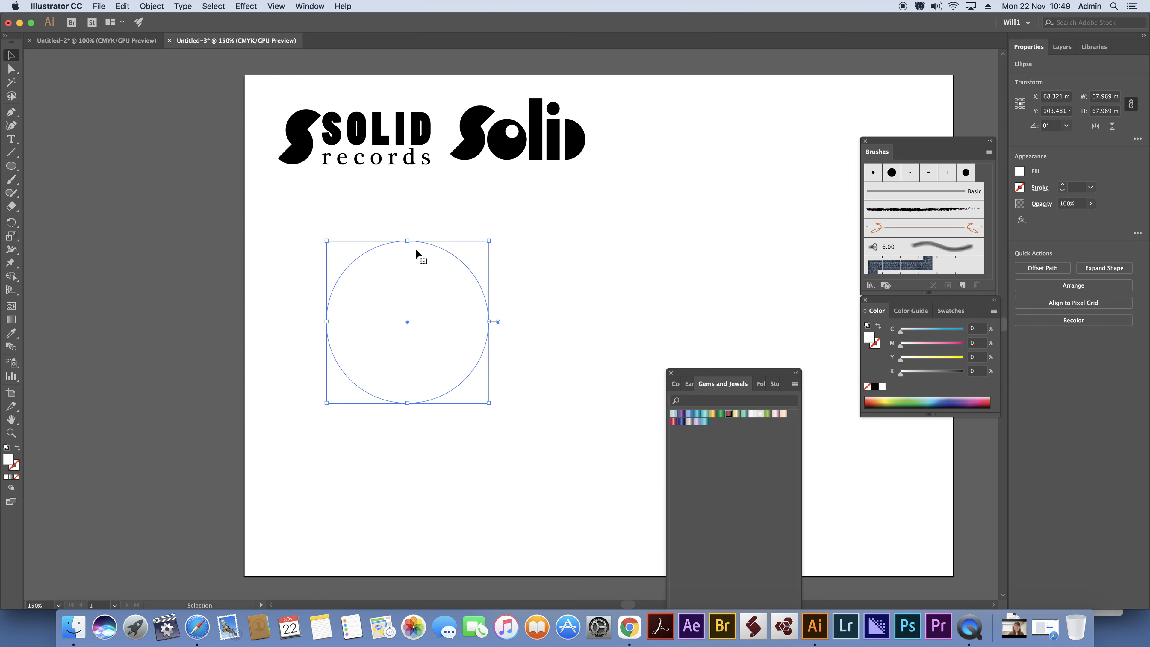
# Give the circle a solid black fill and no stroke.
pyautogui.click(7, 448)
pyautogui.click(17, 478)
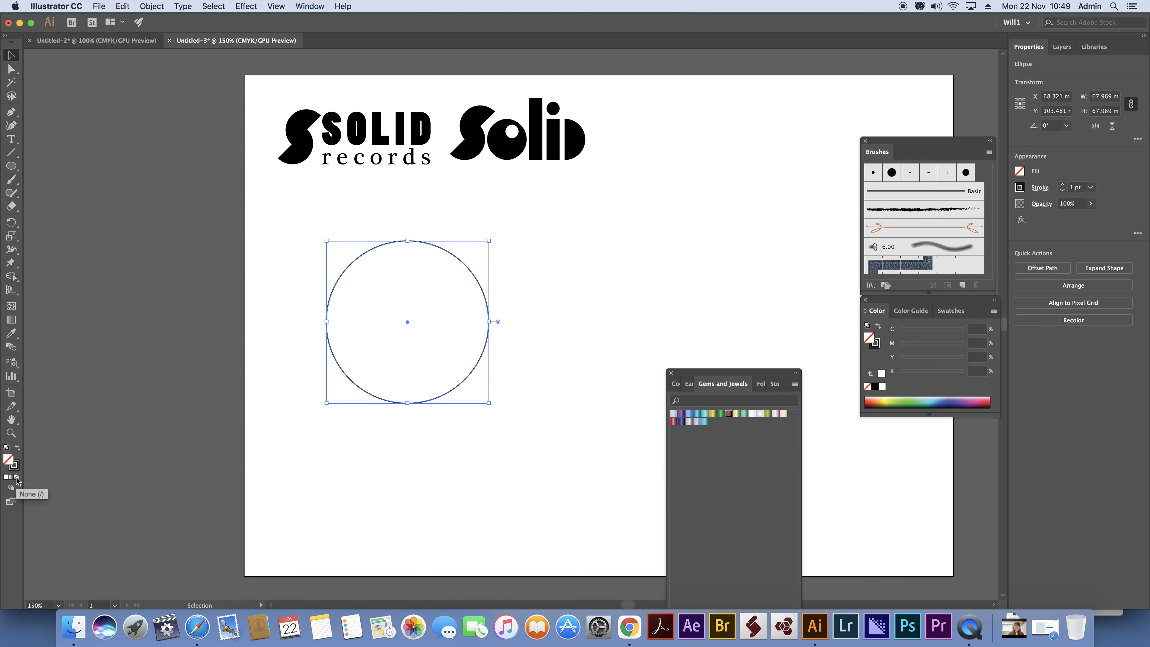
pyautogui.click(18, 447)
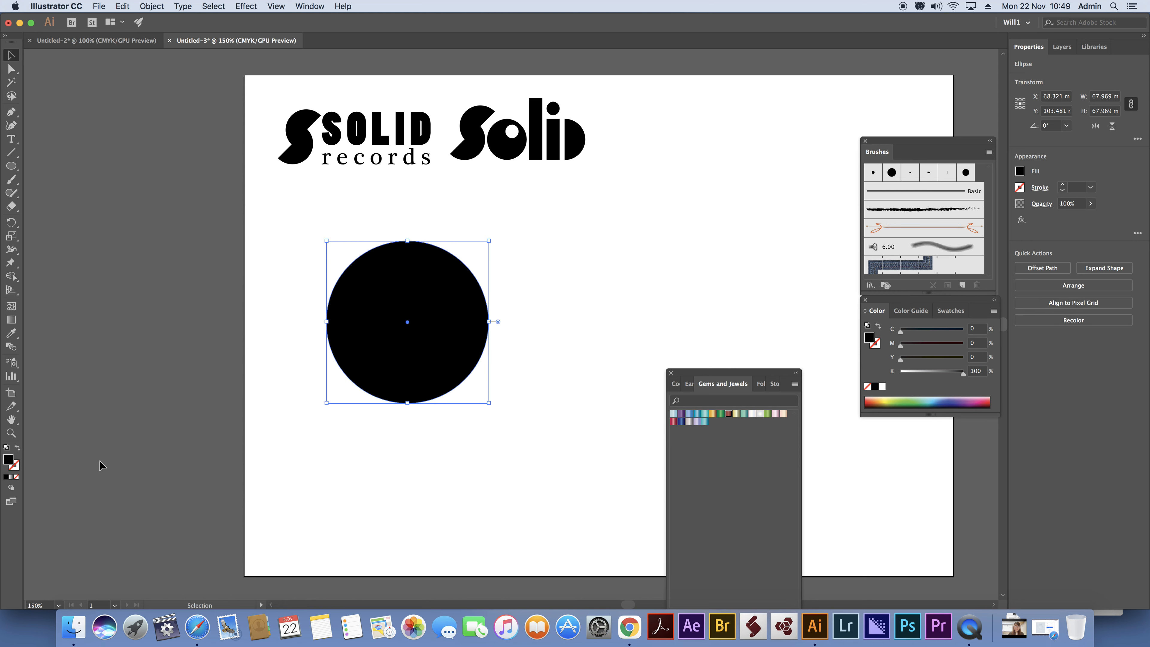
# Delete the circle's right anchor point to leave only its left half.
pyautogui.click(619, 240)
pyautogui.click(413, 285)
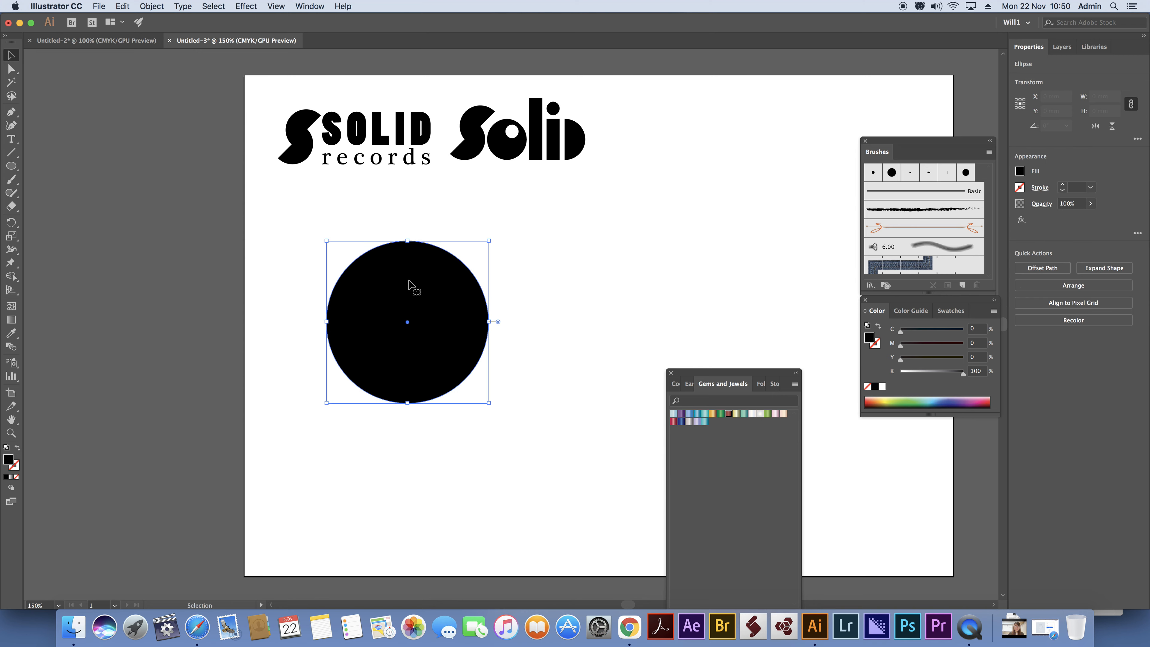
pyautogui.click(10, 71)
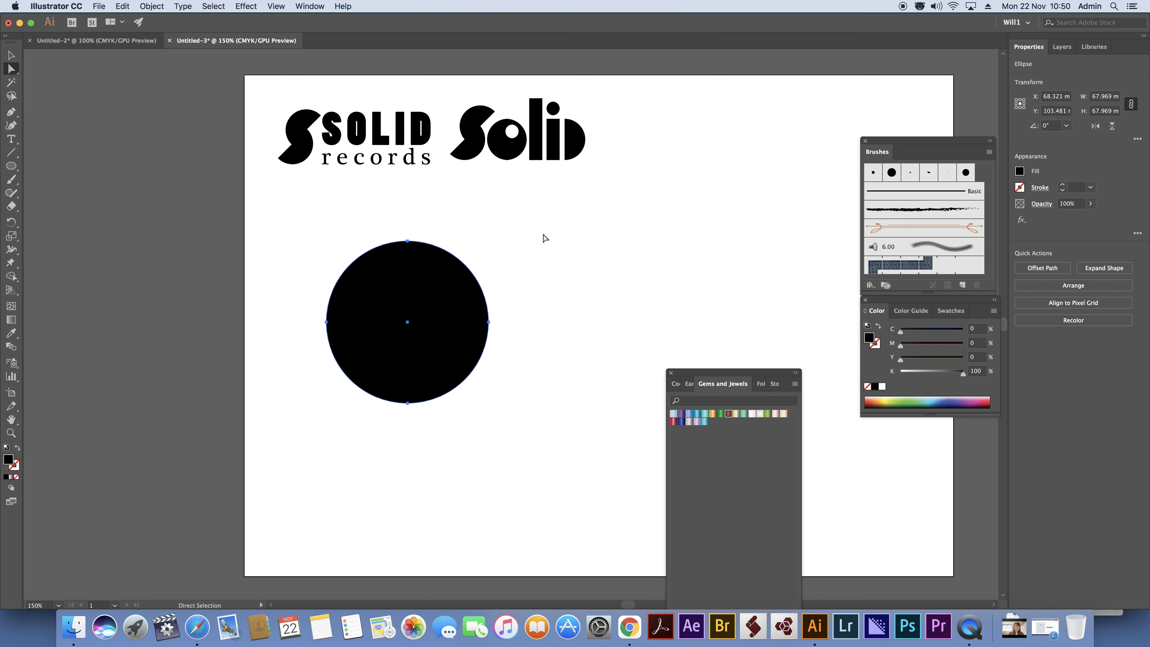
pyautogui.moveTo(530, 293); pyautogui.dragTo(469, 368)
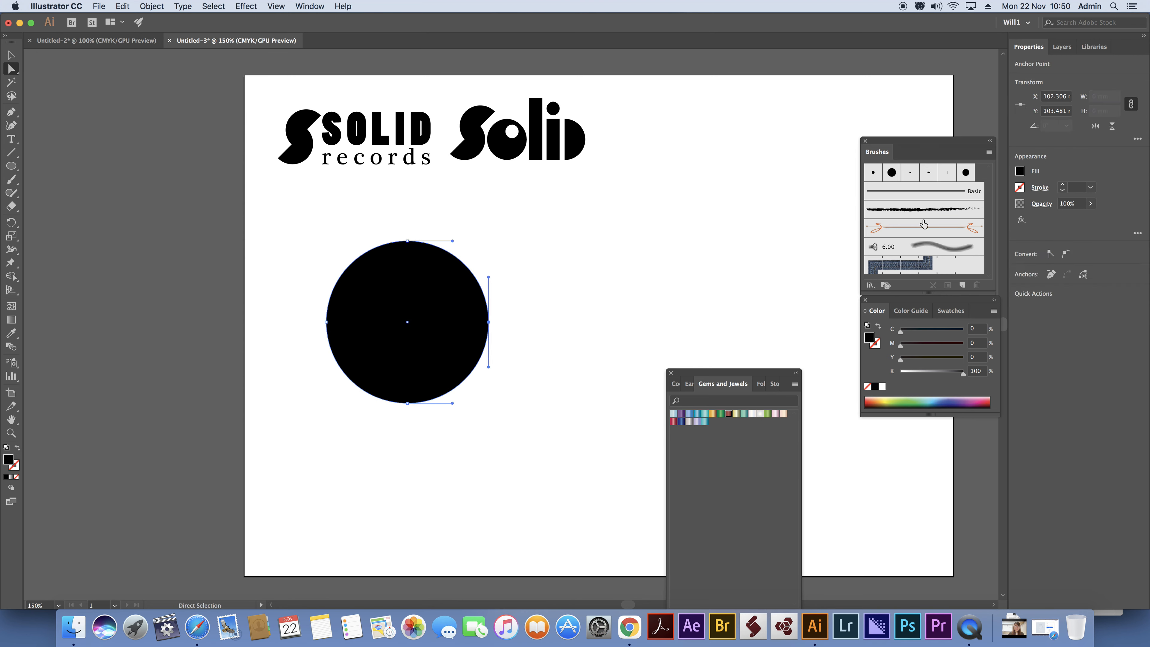
pyautogui.press('Delete')
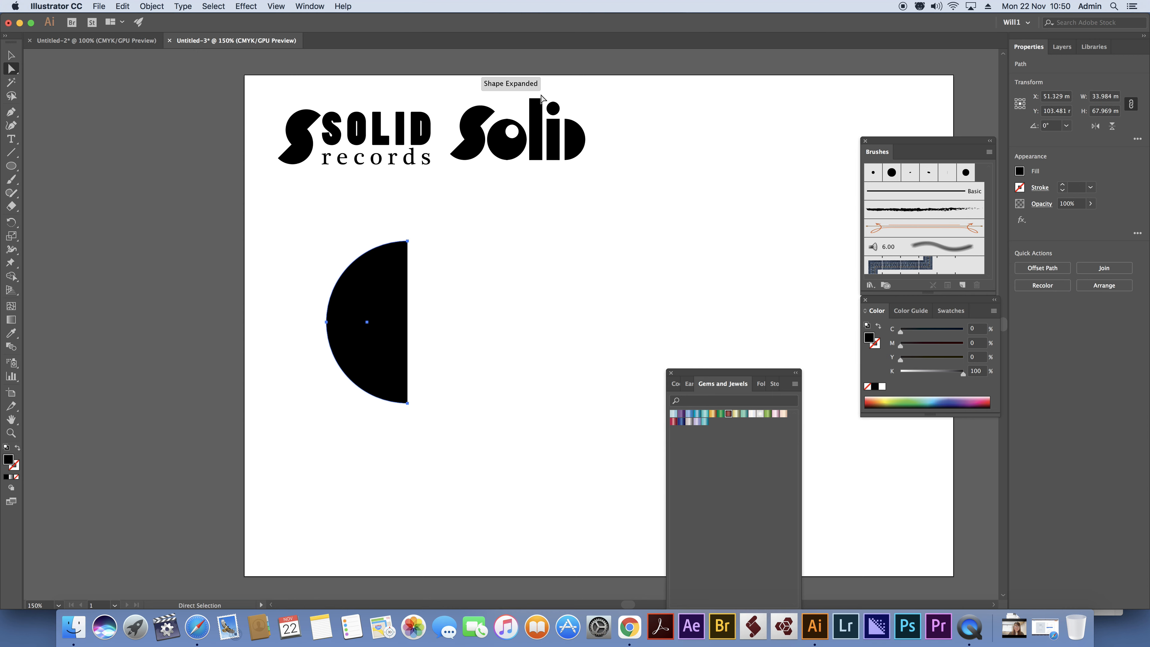
# Duplicate the half circle, rotate the copy 180°, and join it to the original, offset downward by a radius, to form an S.
pyautogui.click(11, 55)
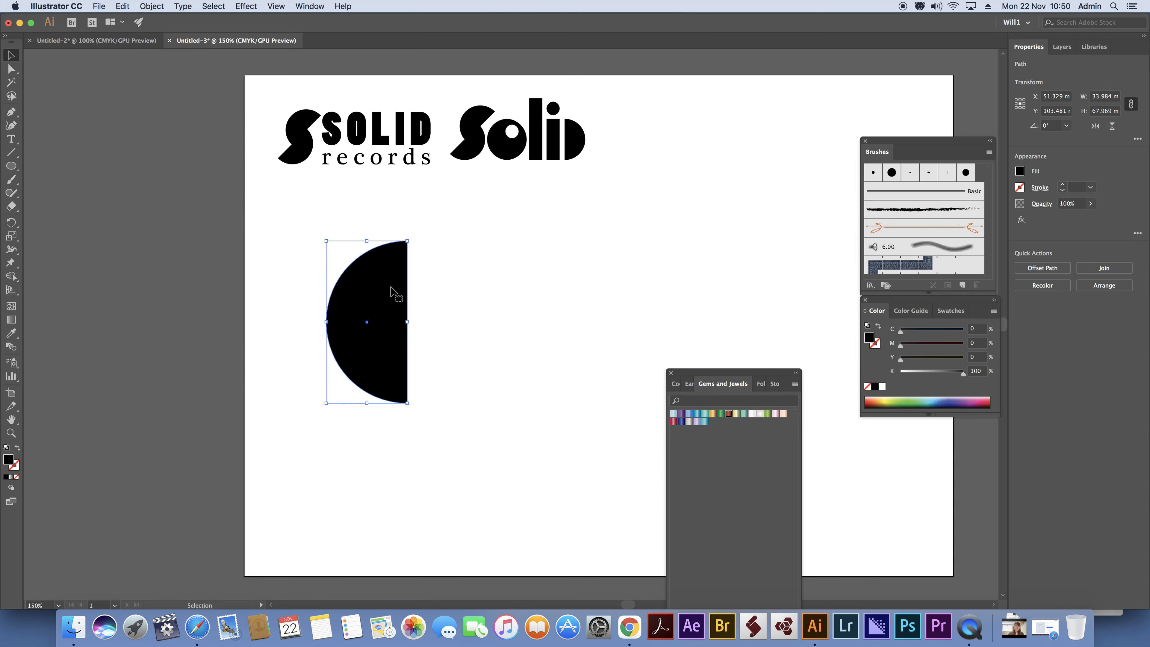
pyautogui.moveTo(389, 285); pyautogui.dragTo(494, 286)
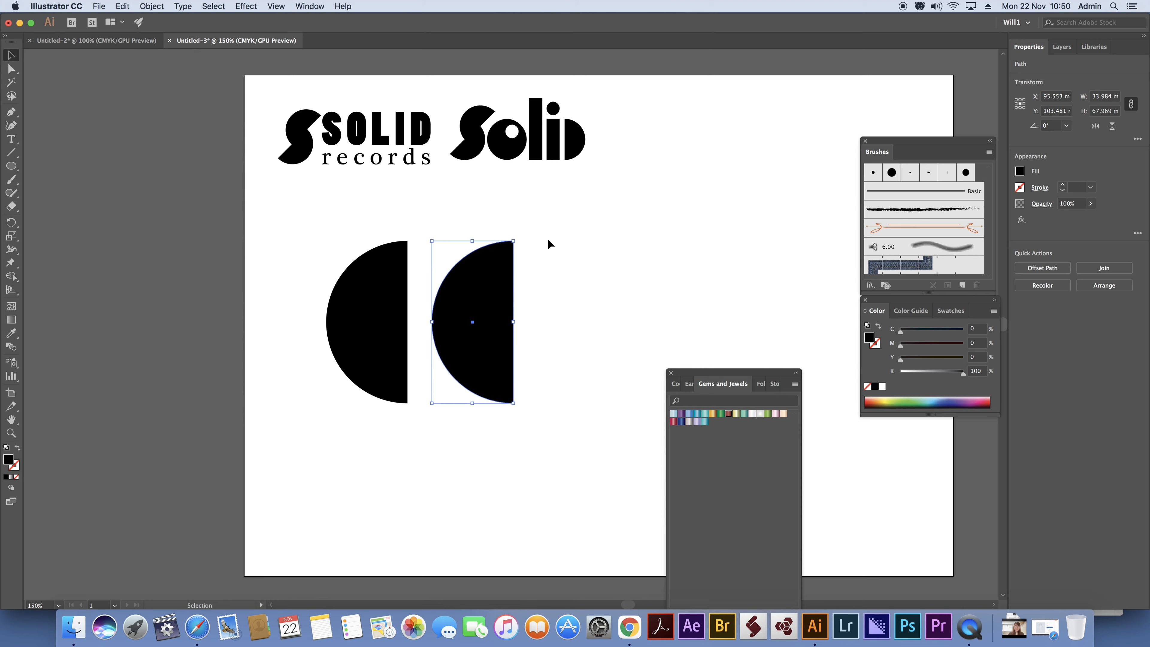
pyautogui.moveTo(519, 234); pyautogui.dragTo(446, 471)
pyautogui.moveTo(473, 322); pyautogui.dragTo(447, 403)
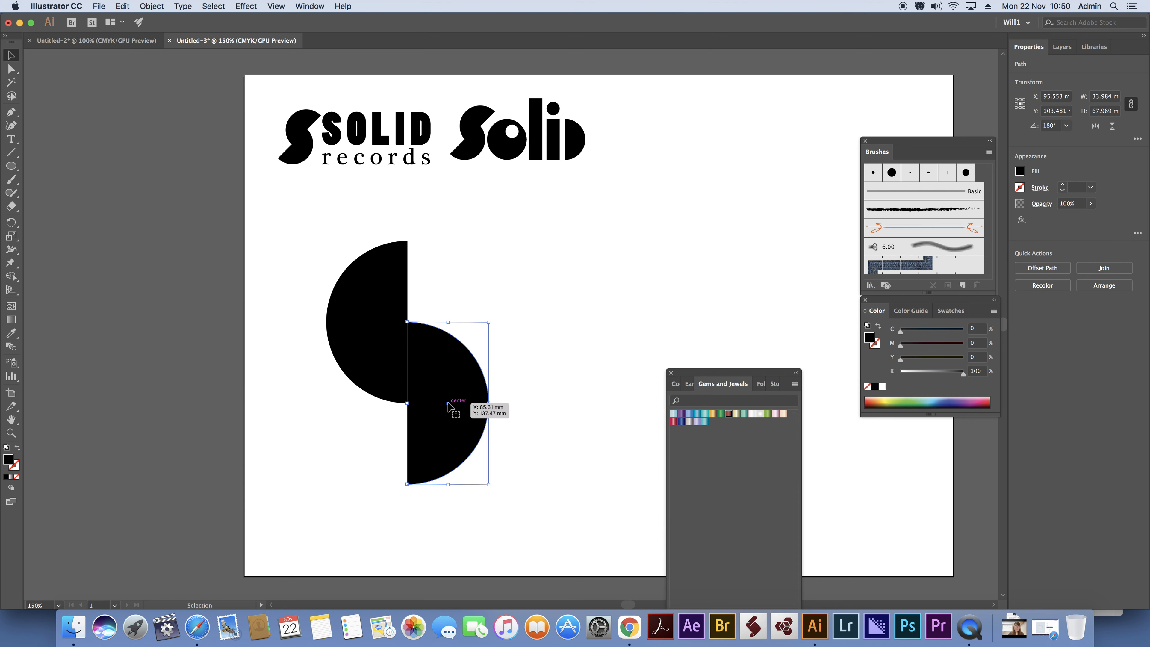
pyautogui.click(500, 316)
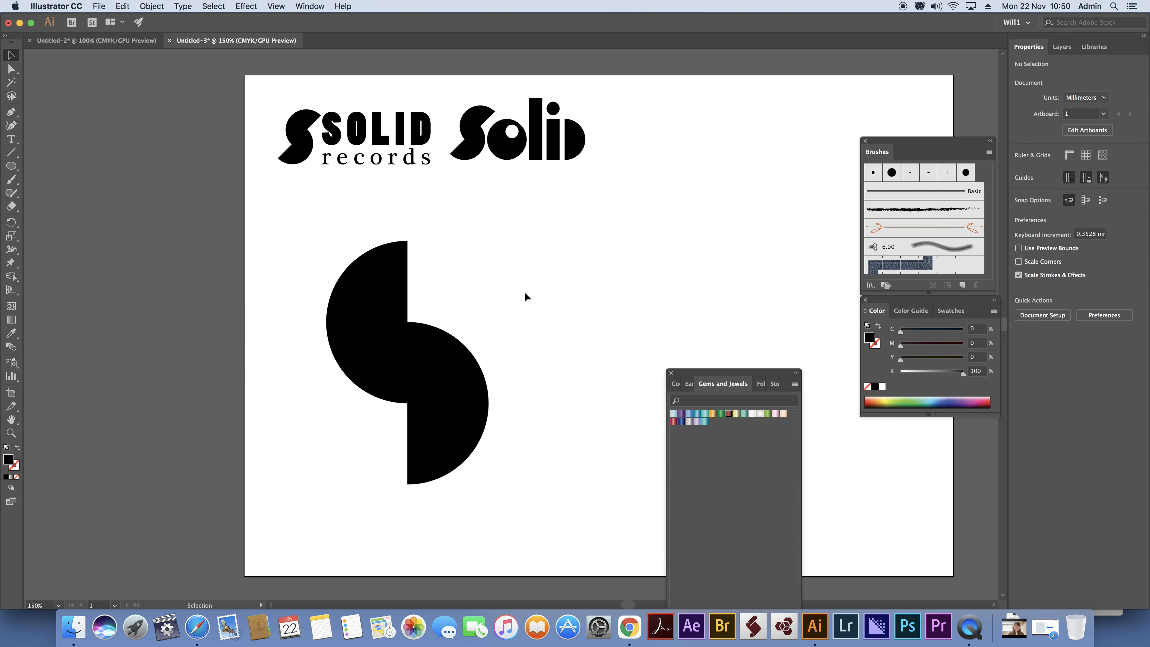
# Dock the Gems and Jewels library below the colour settings and duplicate both halves of the S beside the original.
pyautogui.moveTo(280, 202); pyautogui.dragTo(527, 512)
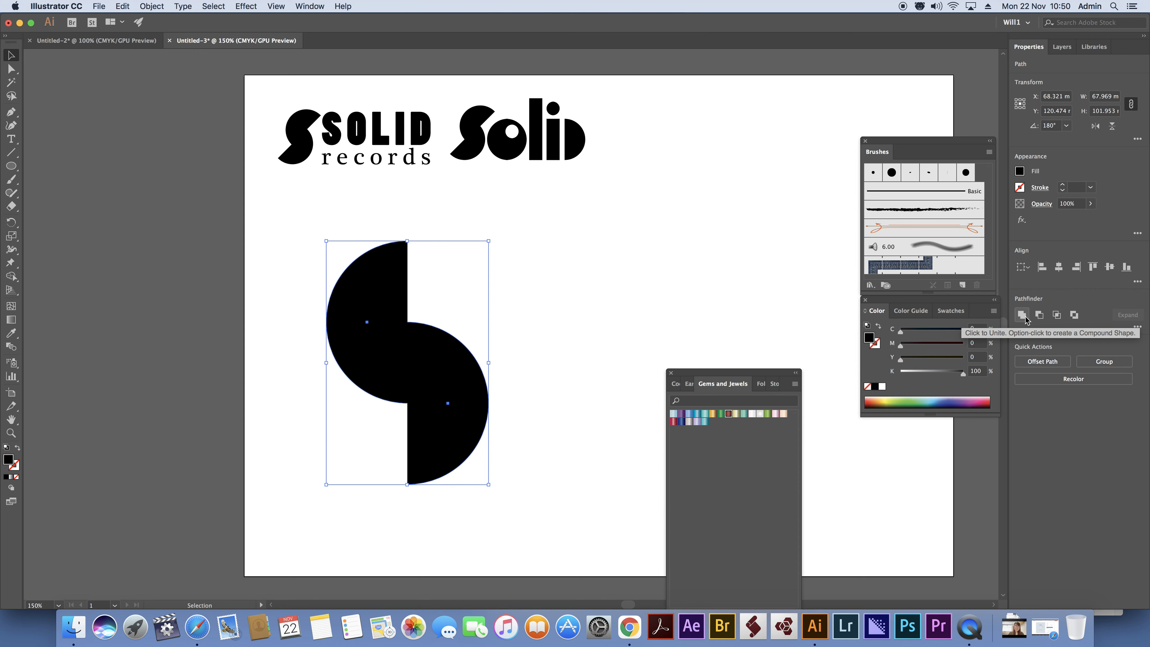
pyautogui.moveTo(730, 380); pyautogui.dragTo(926, 428)
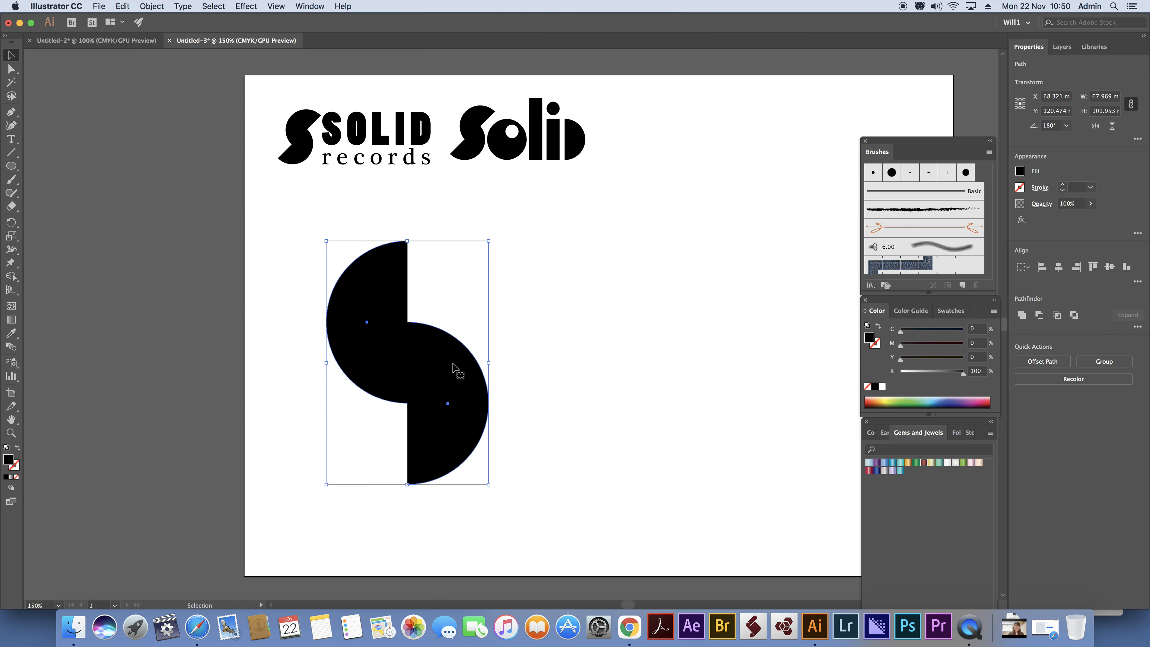
pyautogui.moveTo(449, 370); pyautogui.dragTo(617, 370)
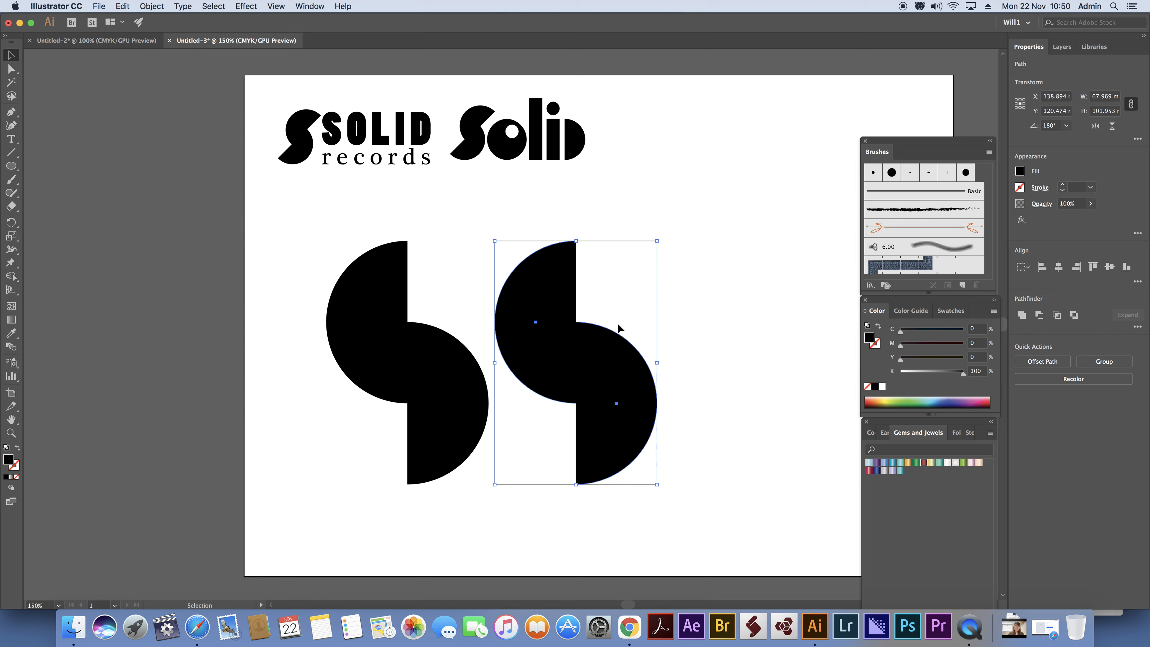
# Unite the original S's two halves, and bottom-align the copied halves into a full circle for the letter o.
pyautogui.moveTo(336, 245); pyautogui.dragTo(450, 419)
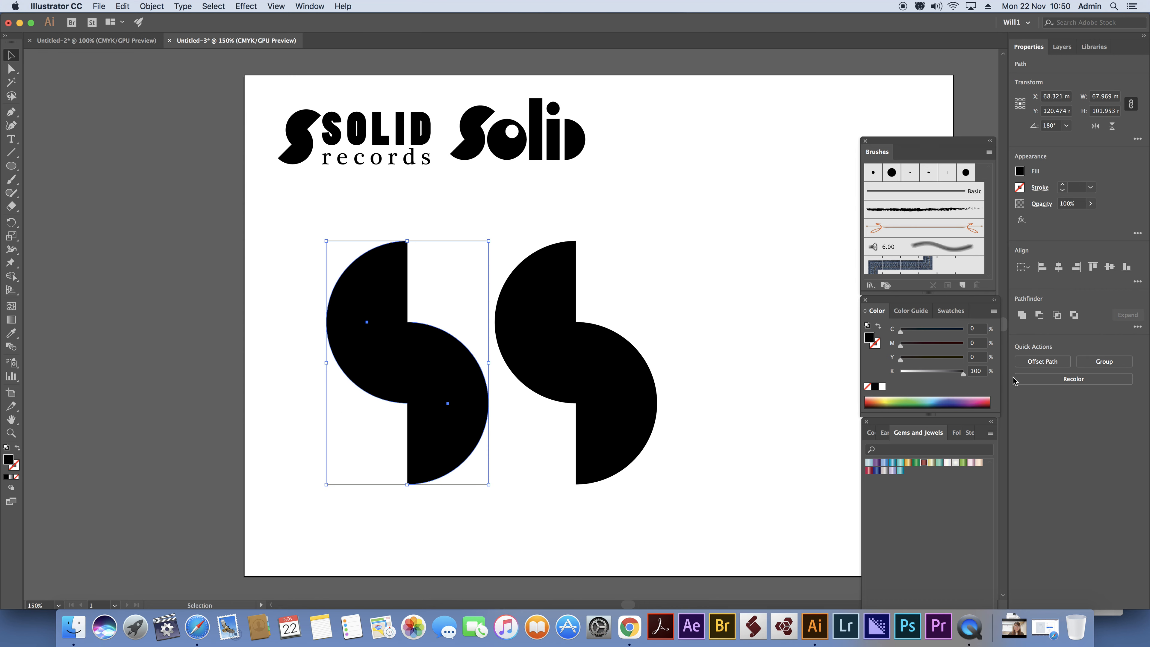
pyautogui.click(1022, 315)
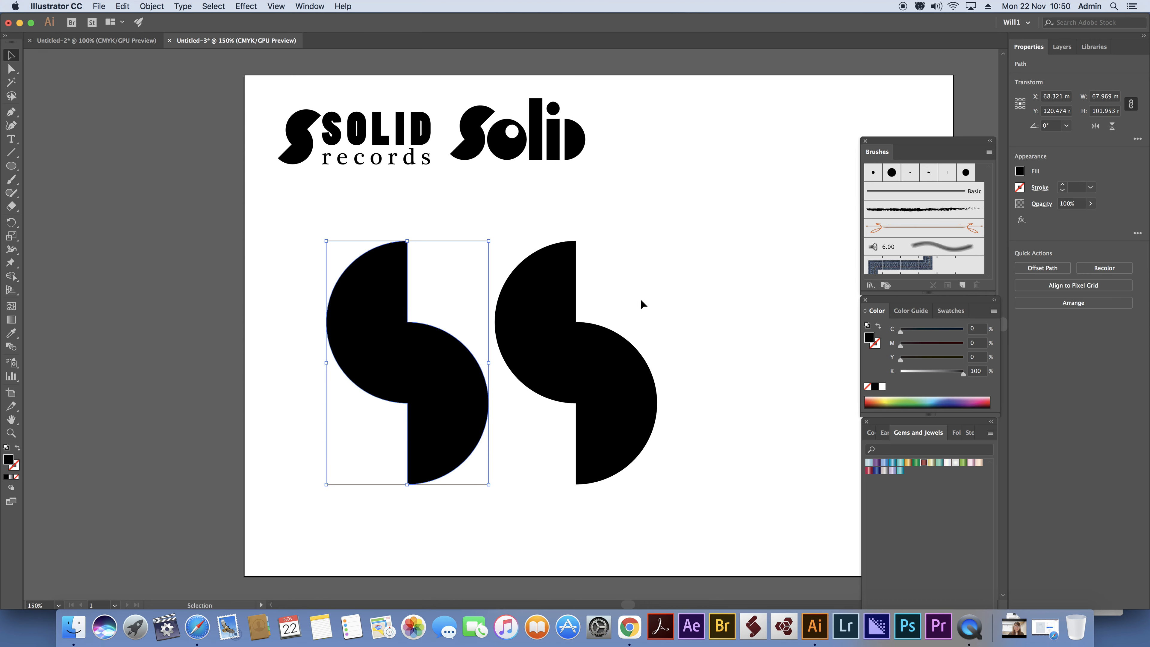
pyautogui.moveTo(533, 224); pyautogui.dragTo(660, 457)
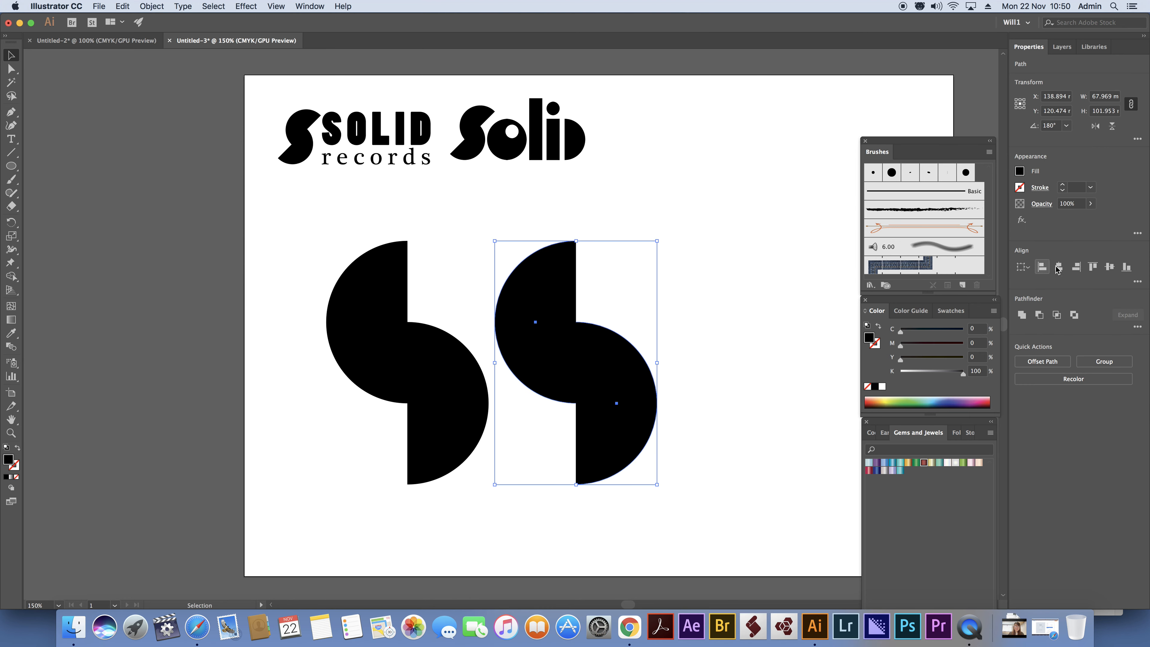
pyautogui.click(1127, 267)
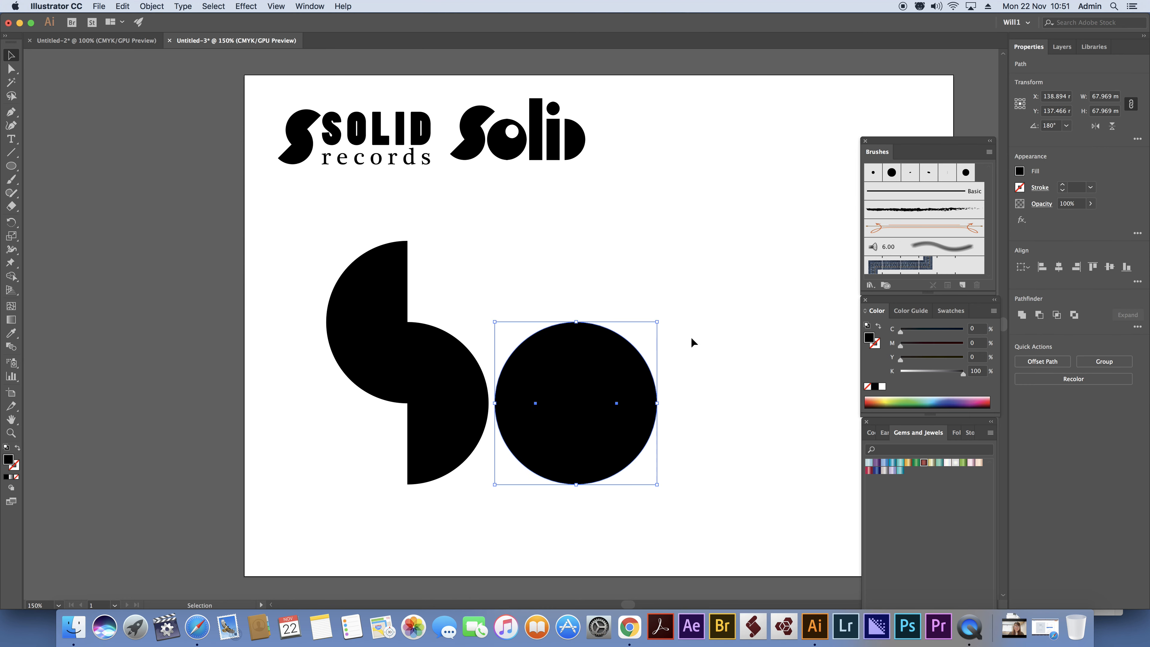
# Draw a black rectangle about 21.6 × 102 mm beside the o, matching the S's height, as the letter l.
pyautogui.moveTo(722, 347); pyautogui.dragTo(562, 335)
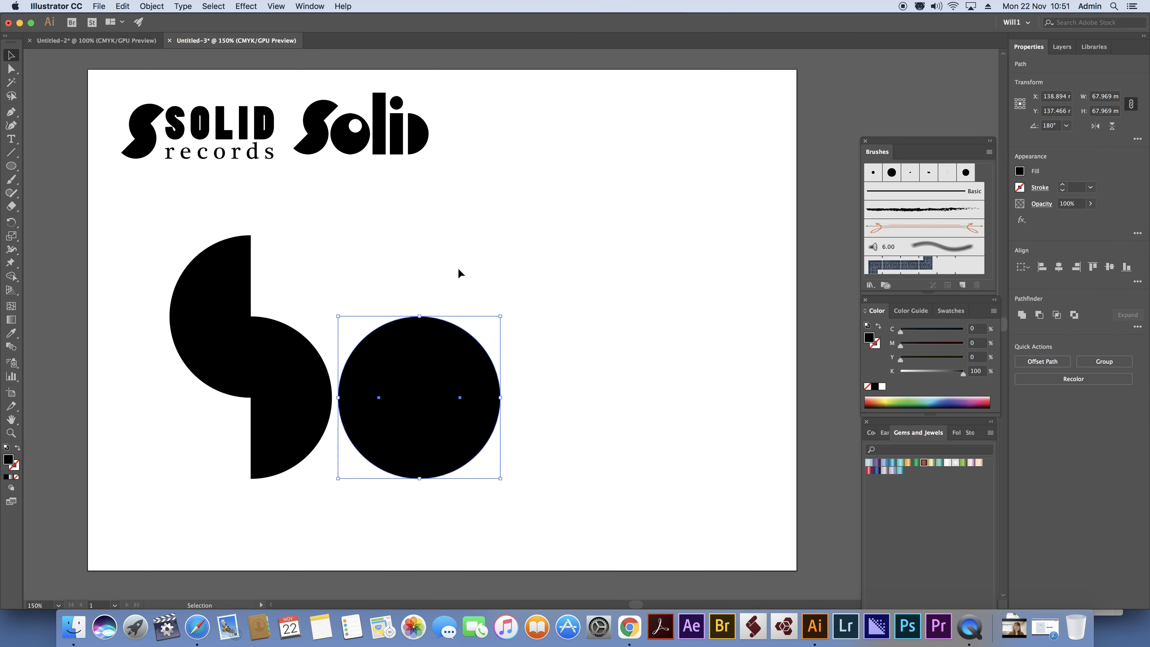
pyautogui.moveTo(11, 166); pyautogui.dragTo(59, 163)
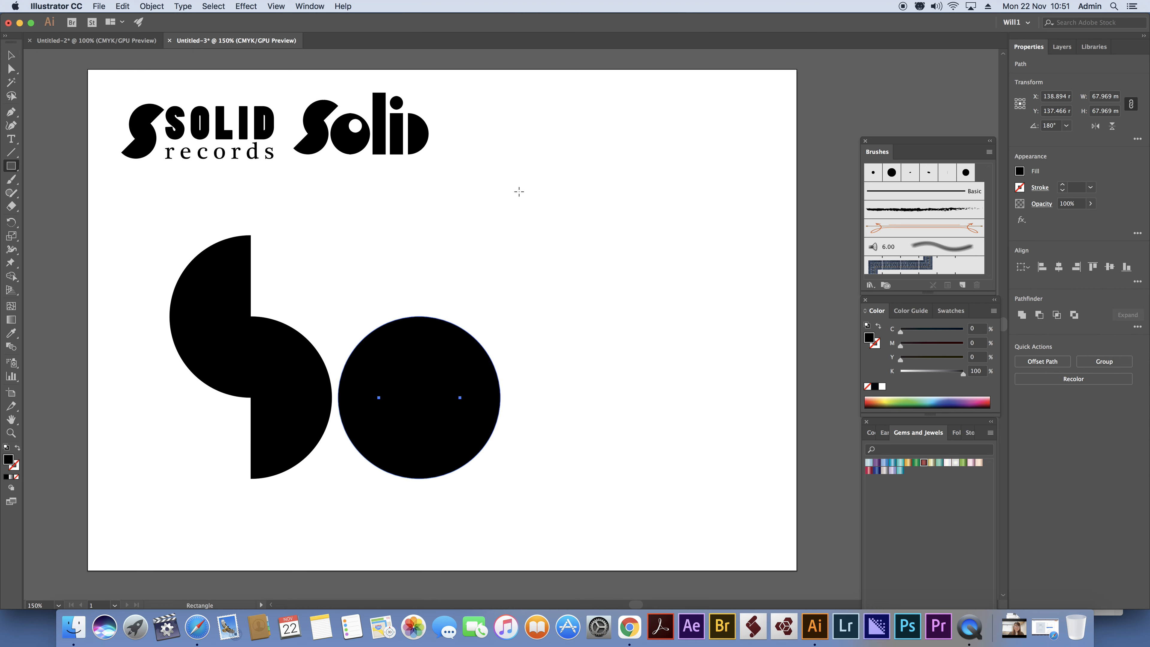
pyautogui.moveTo(514, 236); pyautogui.dragTo(566, 480)
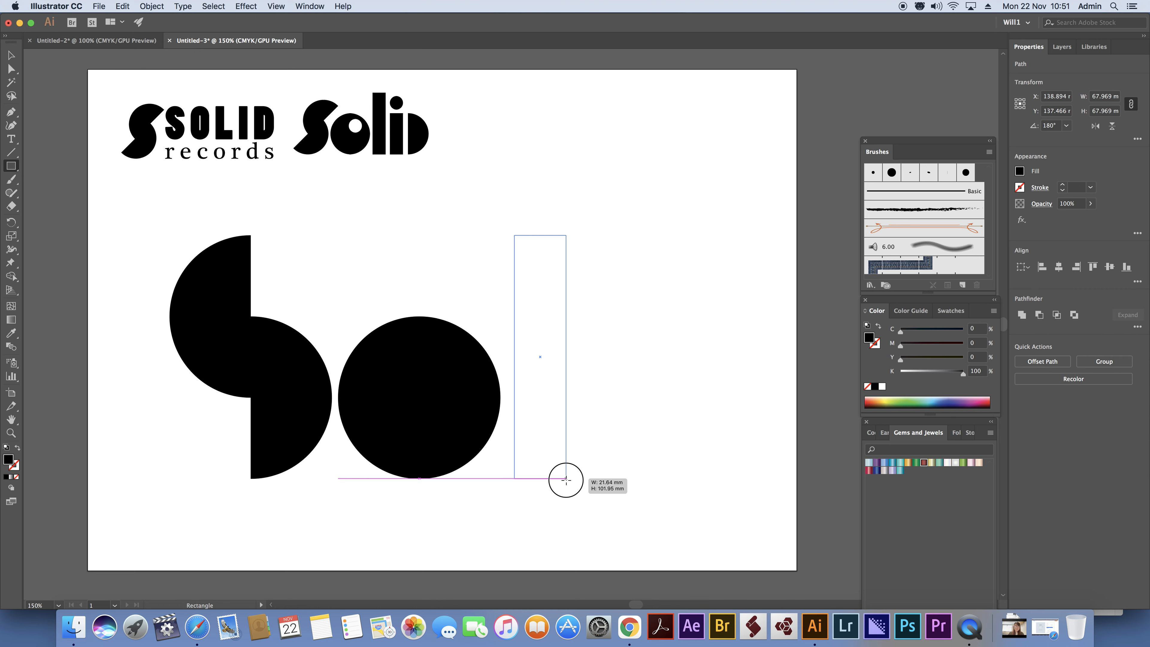
pyautogui.moveTo(566, 479); pyautogui.dragTo(566, 479)
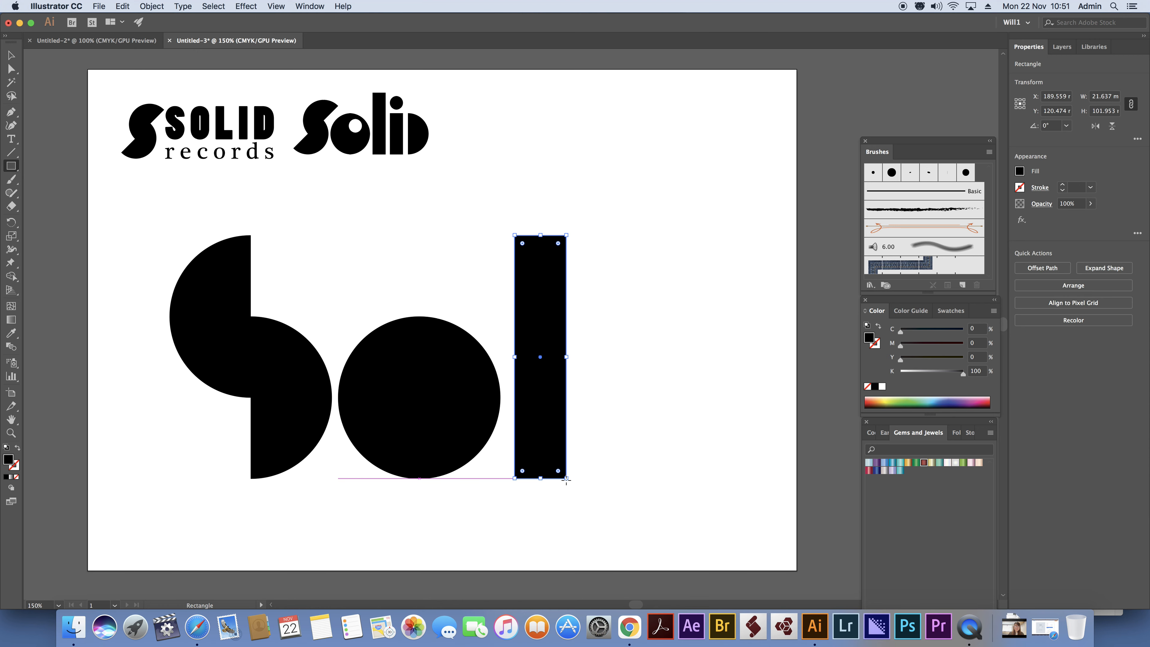
# Duplicate the l just to its right and shorten the copy from above to the o's height as the i's stem.
pyautogui.click(11, 55)
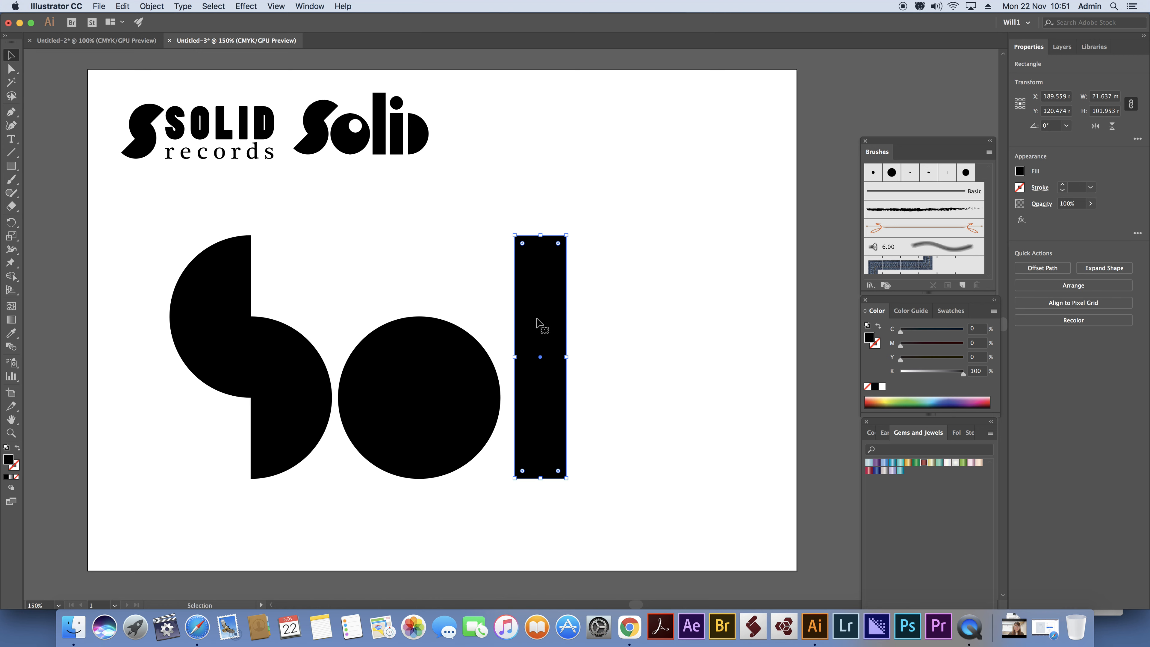
pyautogui.moveTo(540, 324); pyautogui.dragTo(601, 326)
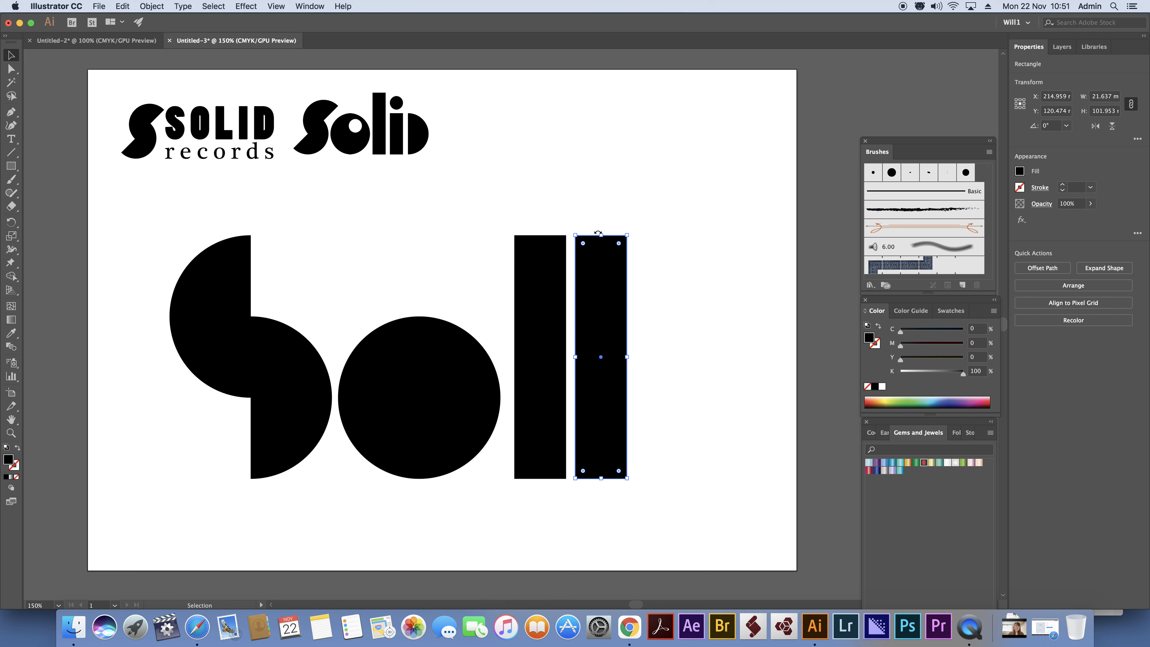
pyautogui.moveTo(601, 235); pyautogui.dragTo(600, 316)
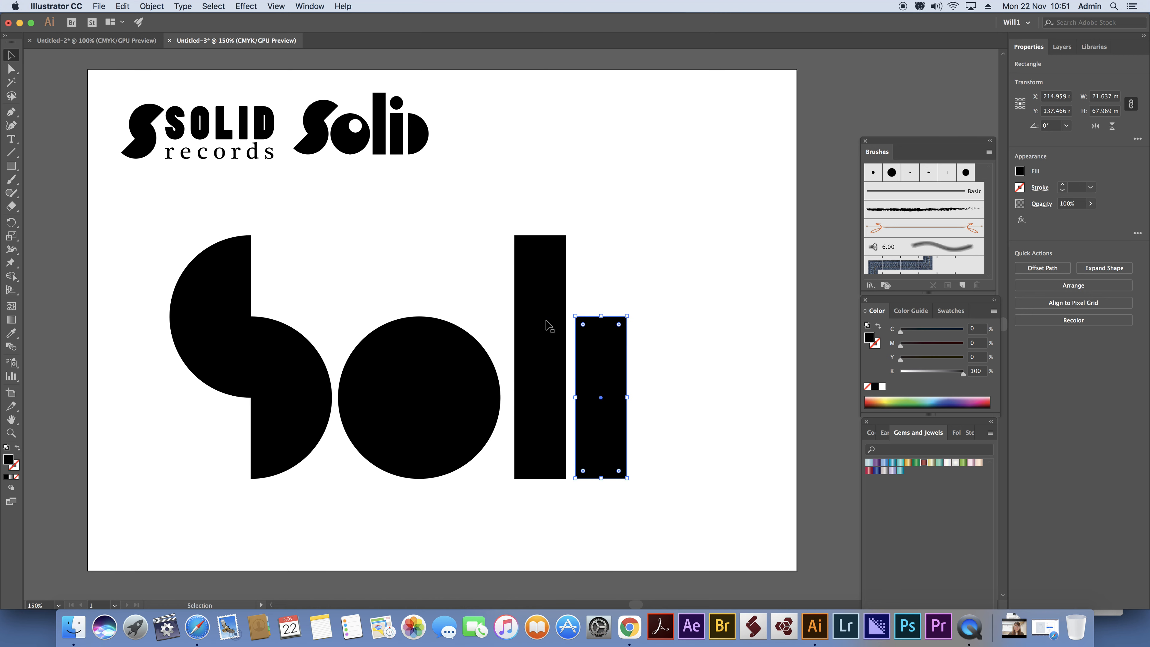
# Duplicate the o, unite the copy's halves, and scale it down to the width of the i's stem.
pyautogui.click(424, 347)
pyautogui.moveTo(387, 303); pyautogui.dragTo(689, 147)
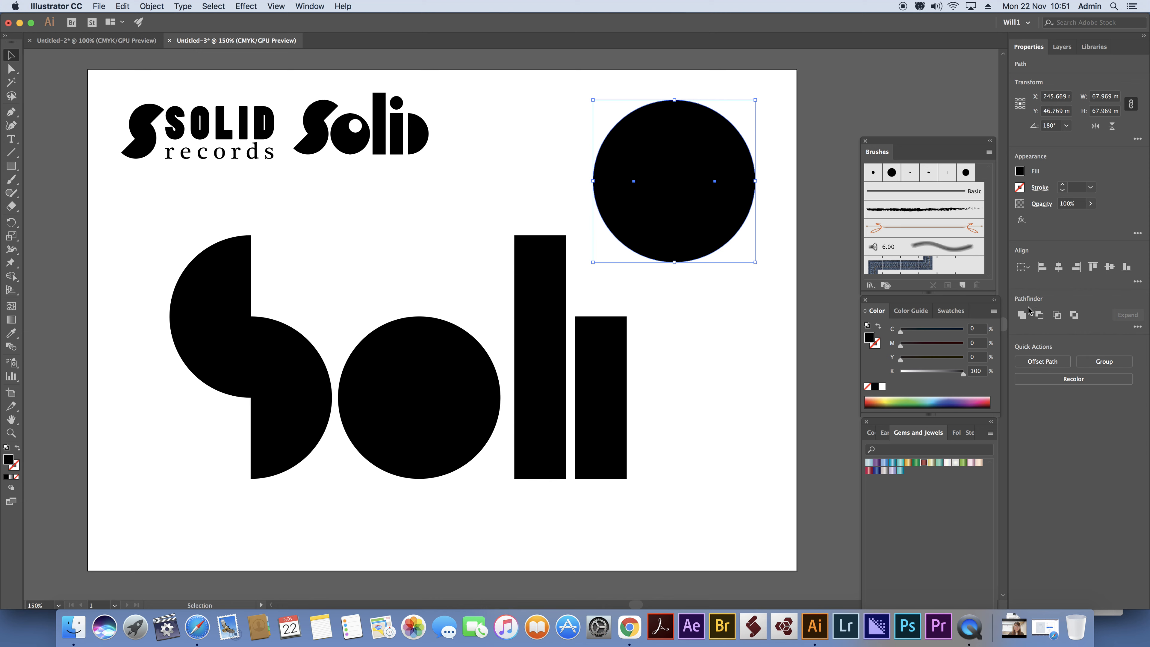
pyautogui.click(1022, 315)
pyautogui.moveTo(711, 147); pyautogui.dragTo(692, 232)
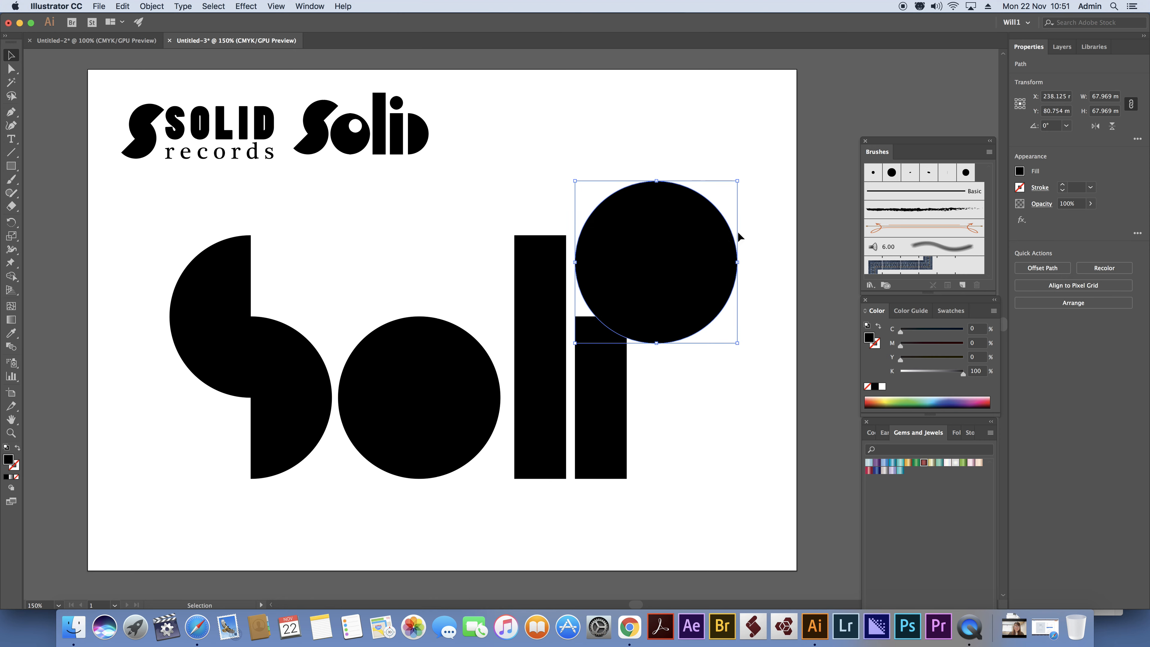
pyautogui.moveTo(737, 180); pyautogui.dragTo(627, 273)
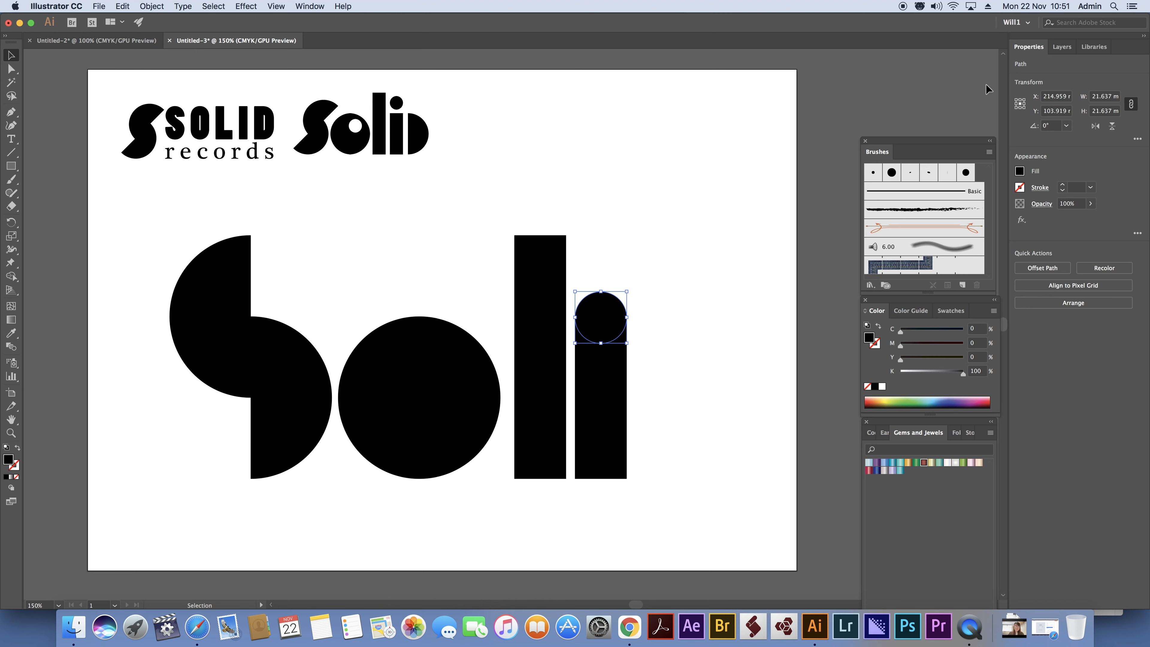
# Nudge the small circle up above the i's stem as its dot, leaving a small gap.
pyautogui.hotkey('shift', 'Up')
pyautogui.hotkey('shift', 'Up')
pyautogui.hotkey('shift', 'Up')
pyautogui.hotkey('shift', 'Up')
pyautogui.hotkey('shift', 'Up')
pyautogui.hotkey('shift', 'Up')
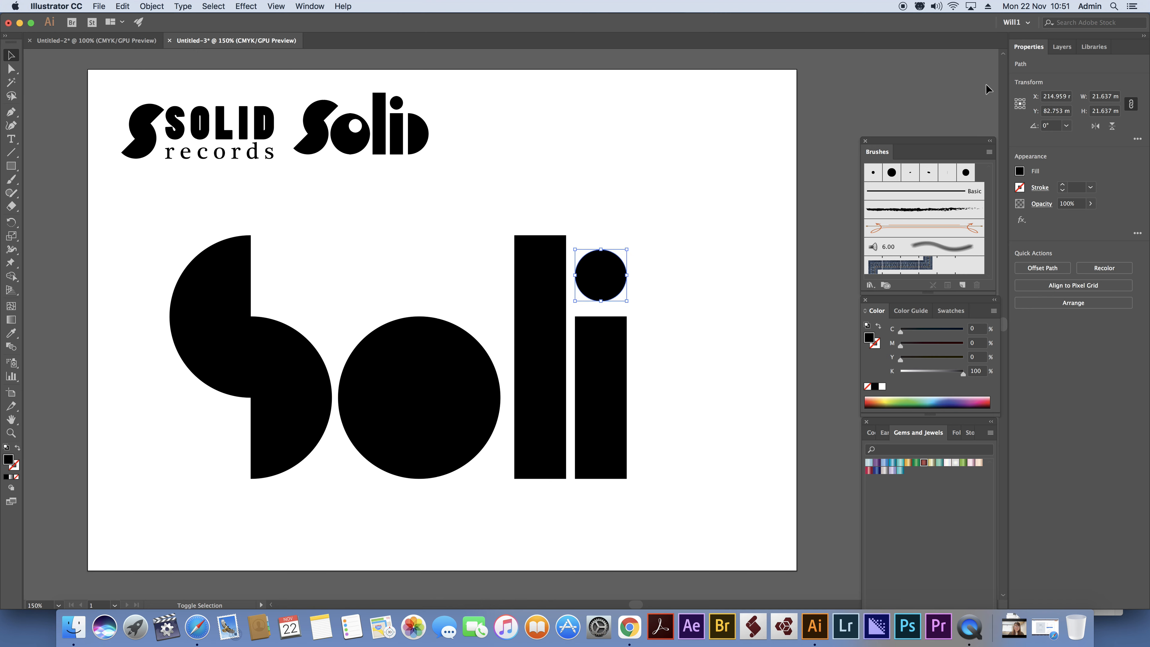
pyautogui.press('Down')
pyautogui.press('Down')
pyautogui.press('Down')
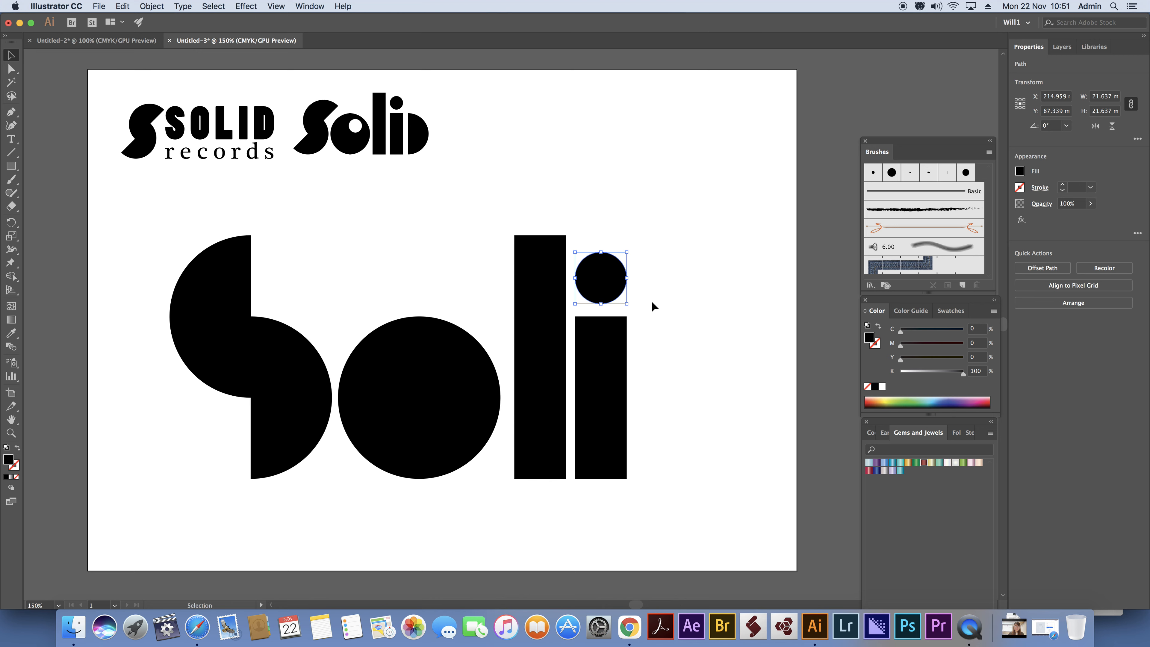
# Duplicate the o's right half to the far side of the i as the d, and nudge it close to the i's stem.
pyautogui.click(442, 389)
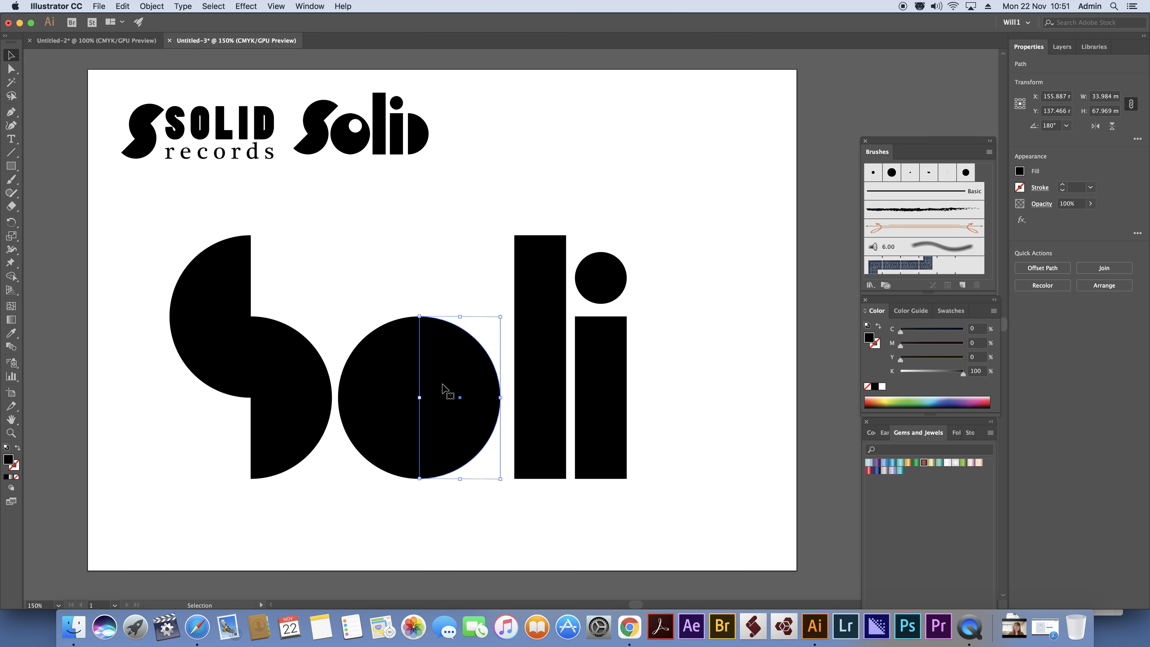
pyautogui.moveTo(441, 389); pyautogui.dragTo(684, 388)
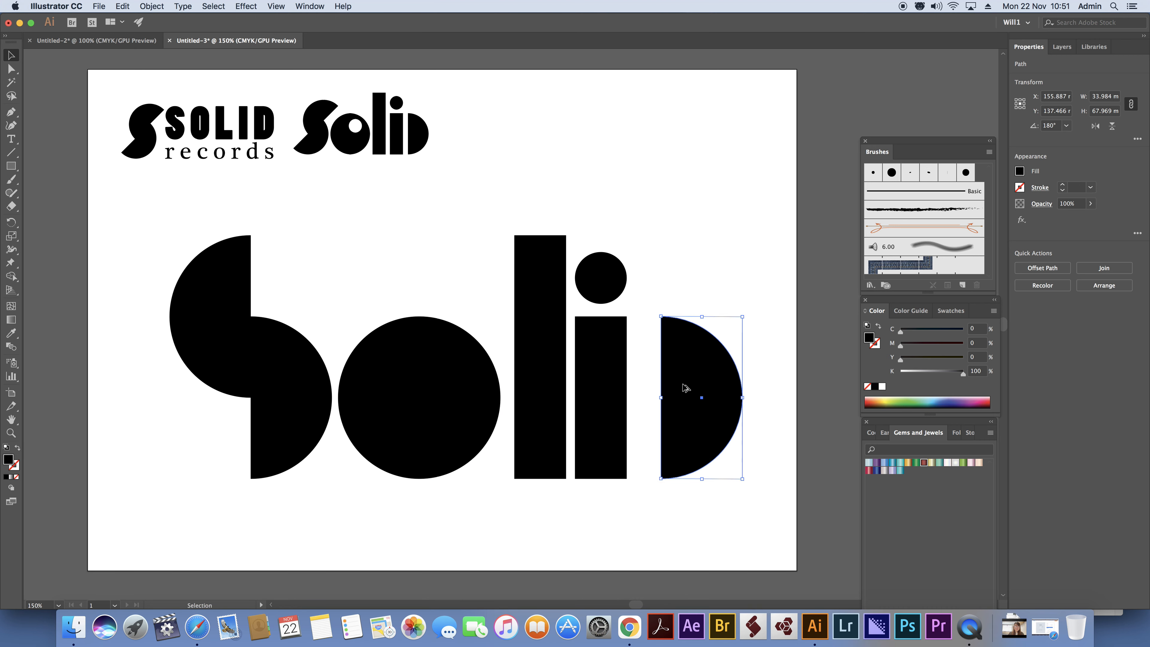
pyautogui.press('Left')
pyautogui.press('Left')
pyautogui.press('Left')
pyautogui.press('Left')
pyautogui.press('Left')
pyautogui.press('Left')
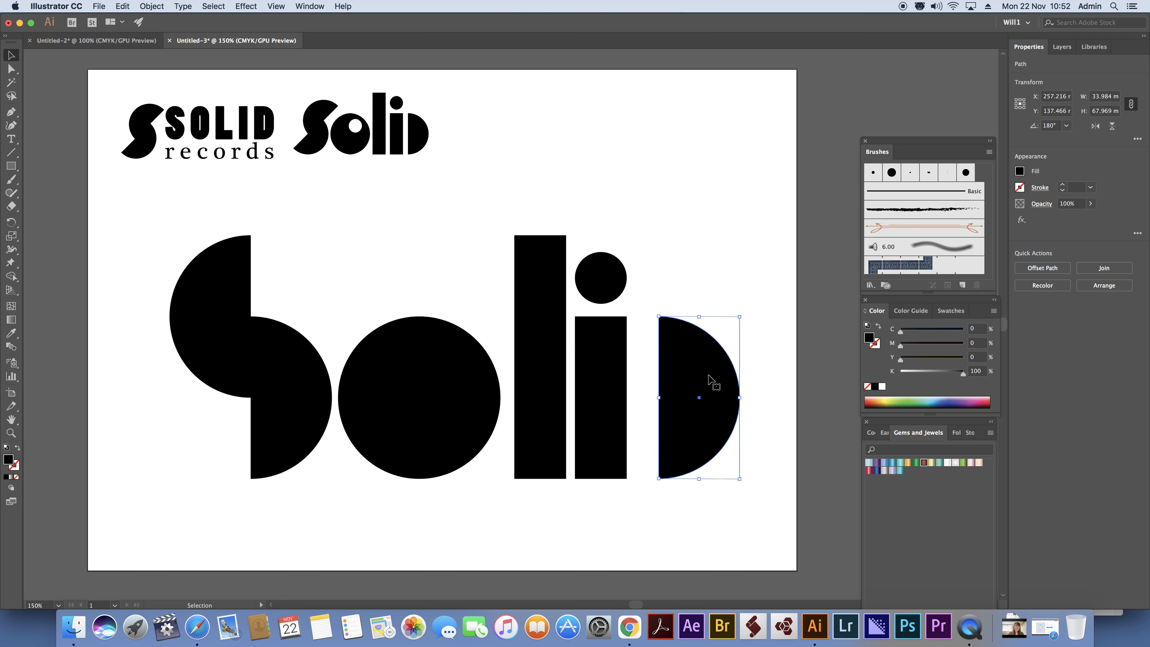
pyautogui.press('Left')
pyautogui.press('Left')
pyautogui.press('Left')
pyautogui.press('Left')
pyautogui.press('Left')
pyautogui.press('Left')
pyautogui.press('Left')
pyautogui.press('Left')
pyautogui.press('Left')
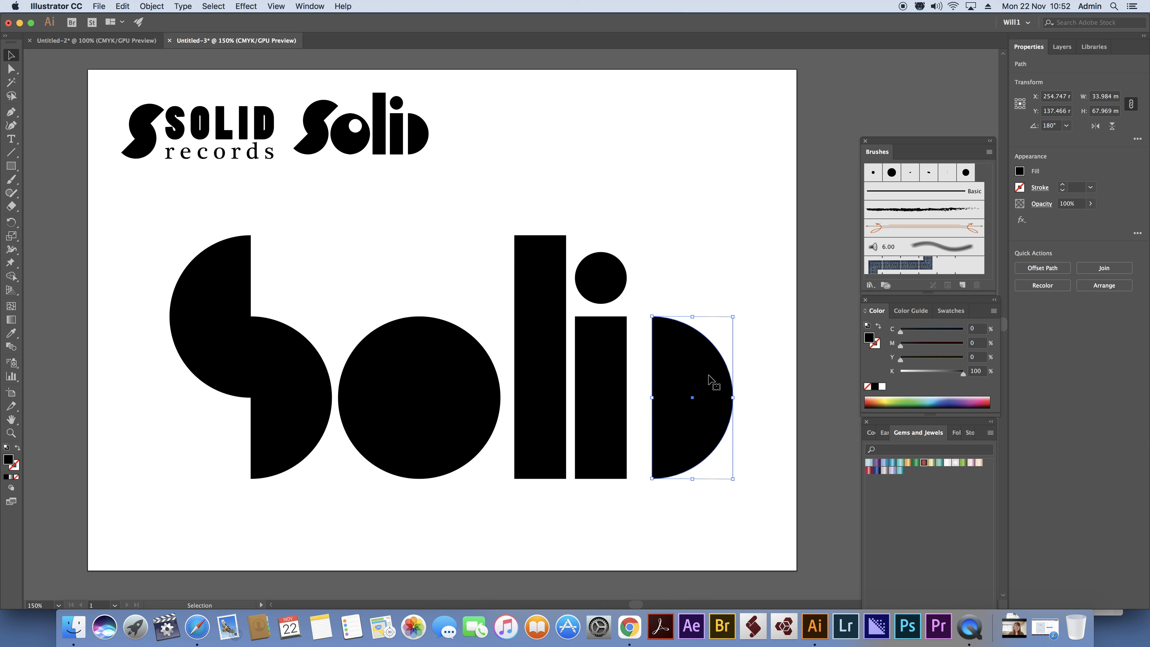
pyautogui.press('Left')
pyautogui.press('Left')
pyautogui.press('Left')
pyautogui.press('Left')
pyautogui.press('Left')
pyautogui.press('Left')
pyautogui.press('Left')
pyautogui.press('Left')
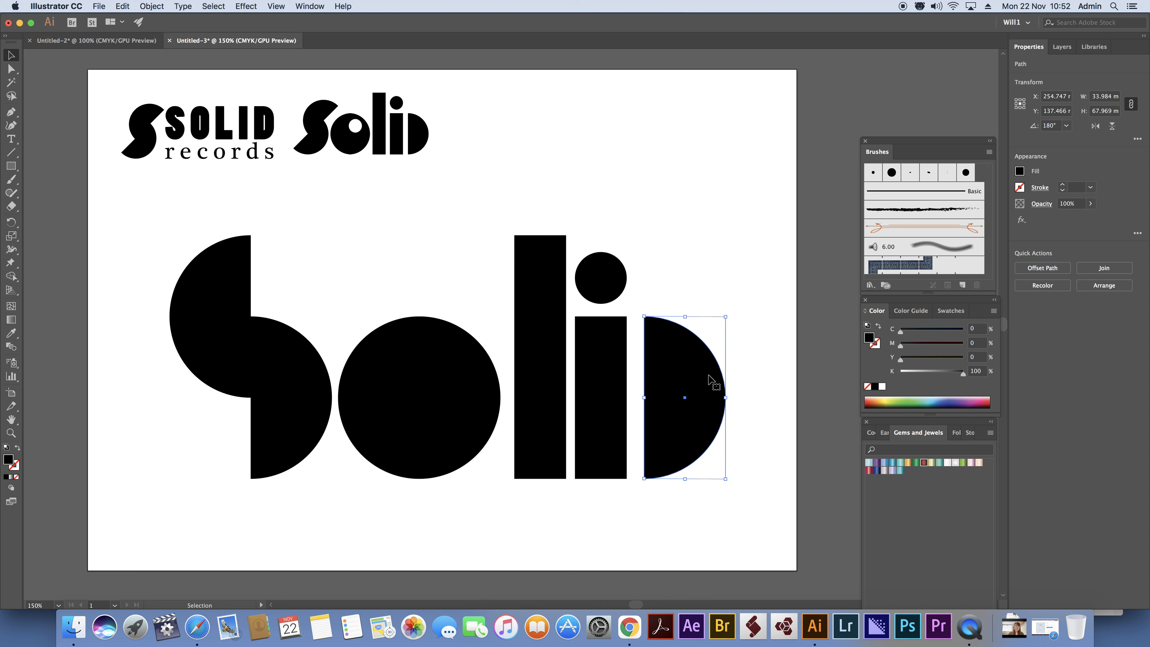
pyautogui.press('Left')
pyautogui.press('Left')
pyautogui.press('Left')
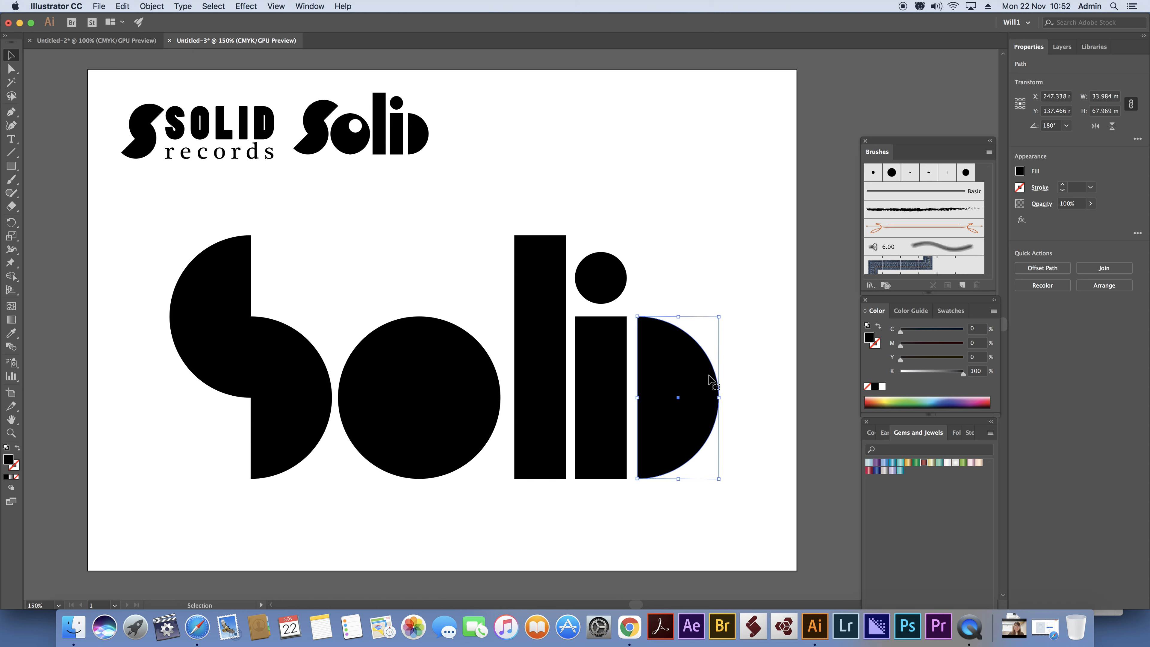
pyautogui.press('Left')
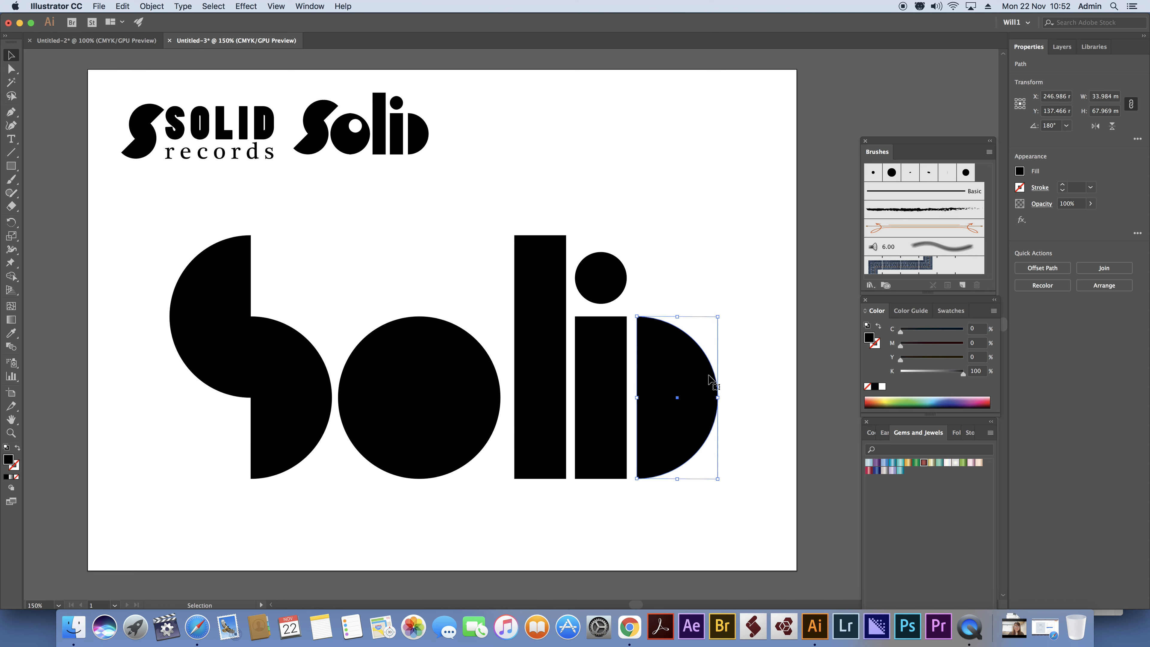
pyautogui.press('Left')
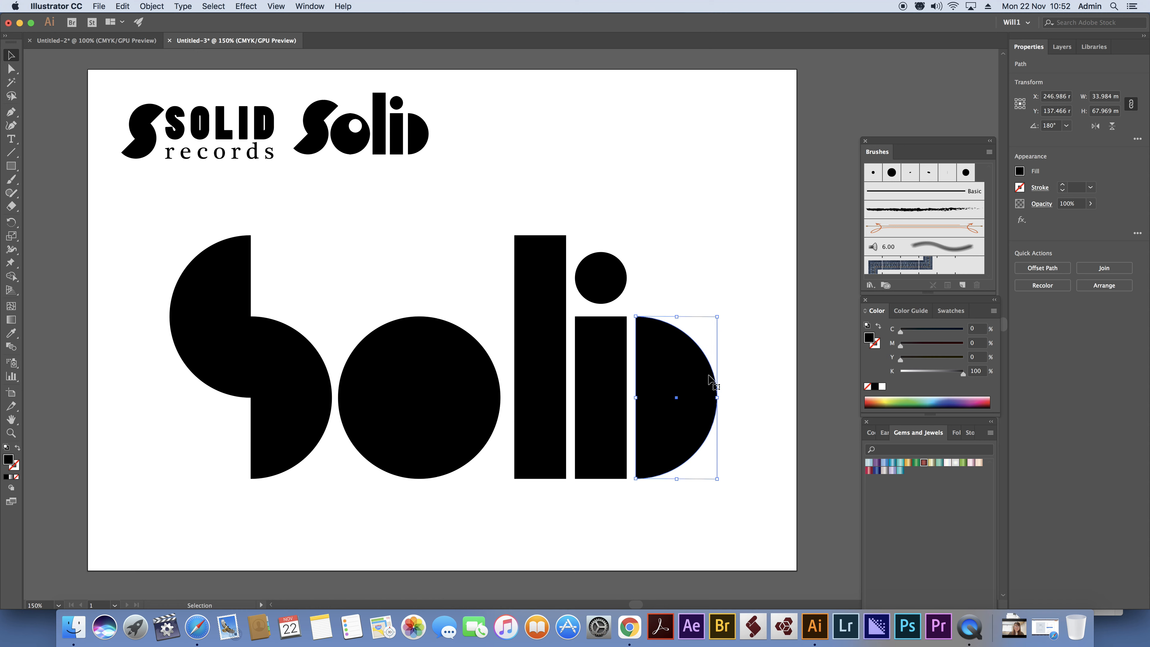
pyautogui.click(688, 201)
# Copy the i's dot into the upper-right part of the o and fill the copy with white.
pyautogui.click(604, 272)
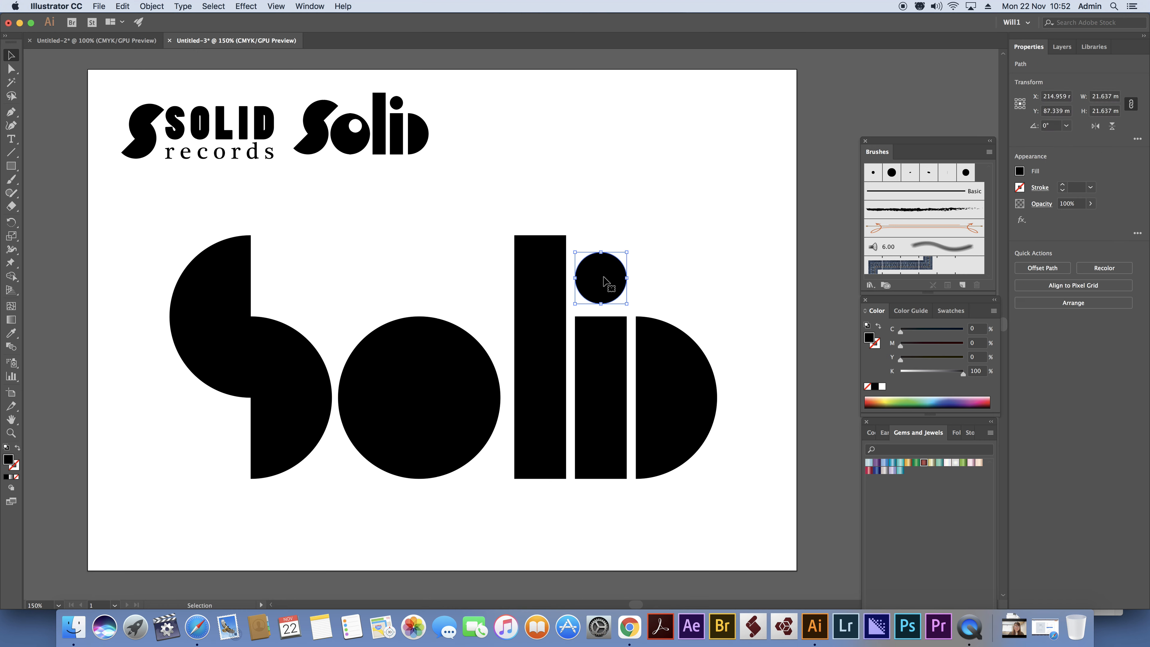
pyautogui.moveTo(603, 281); pyautogui.dragTo(444, 371)
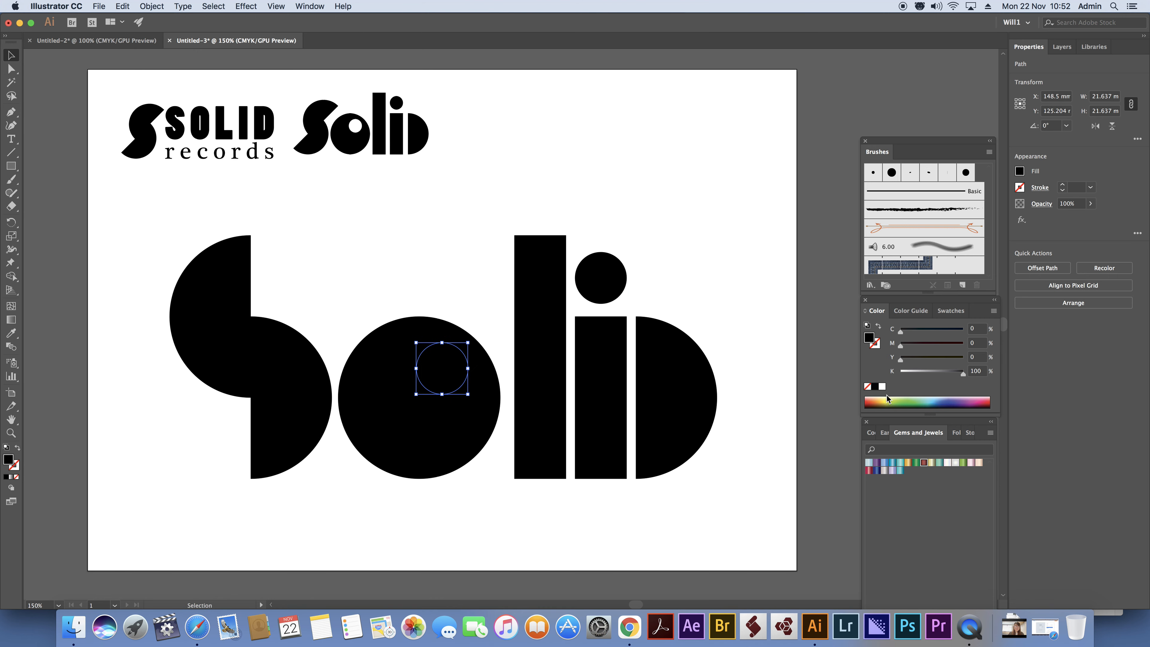
pyautogui.click(882, 387)
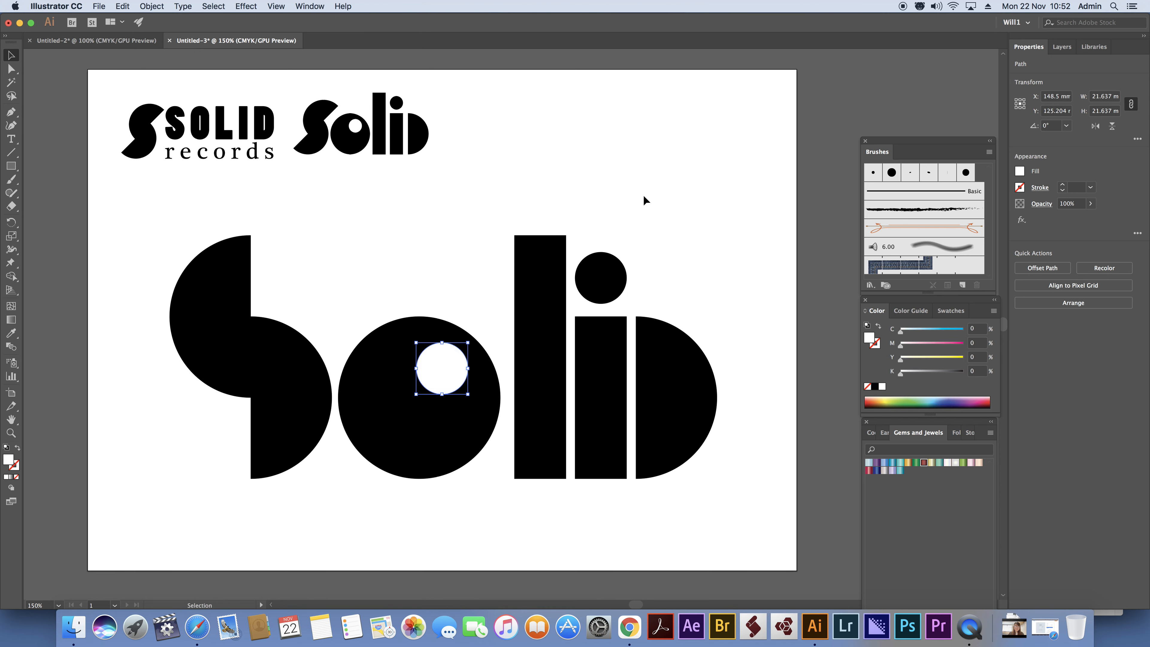
pyautogui.click(531, 208)
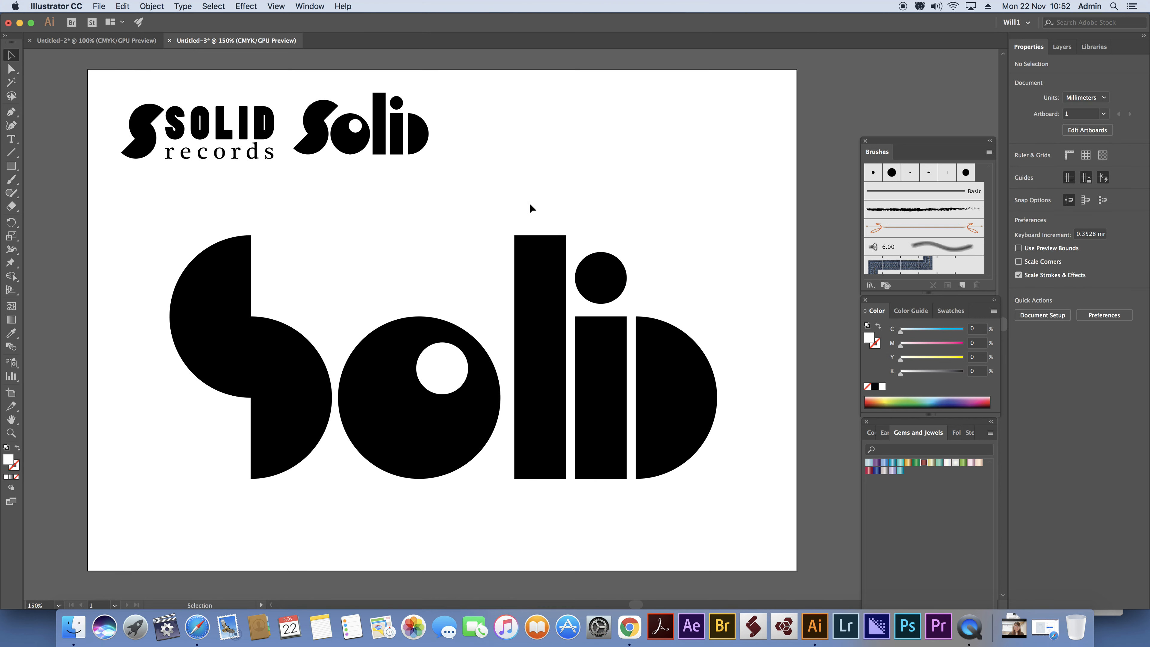
# Undo the last color change and reapply the white fill to the small circle inside the o.
pyautogui.click(213, 308)
pyautogui.rightClick(338, 229)
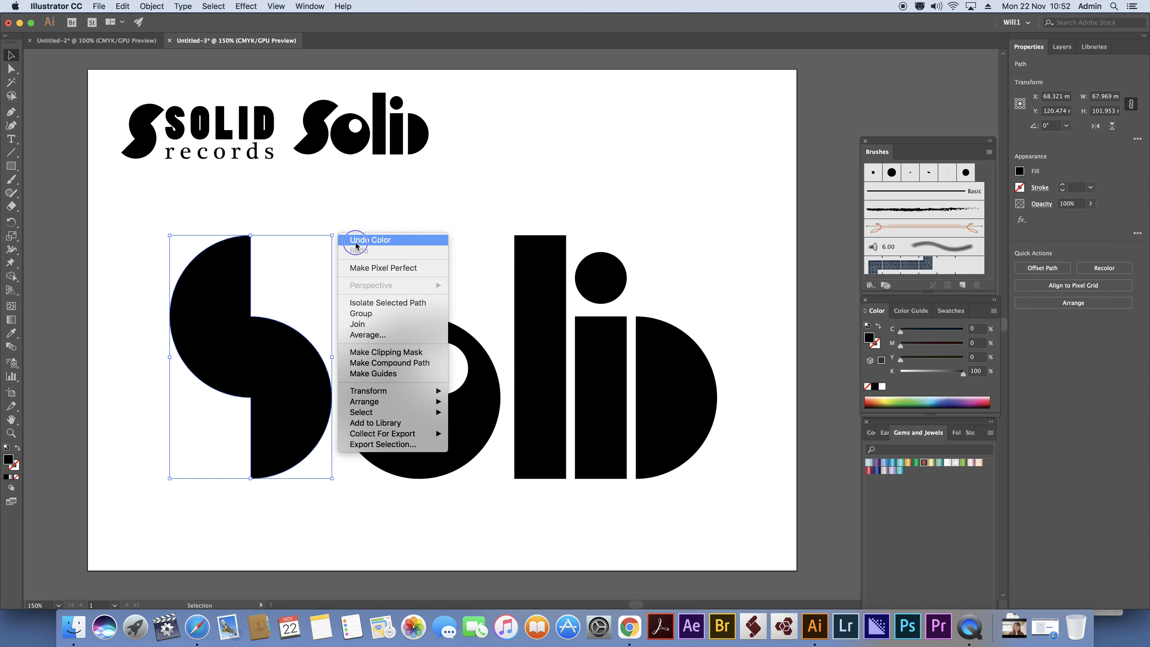
pyautogui.click(360, 239)
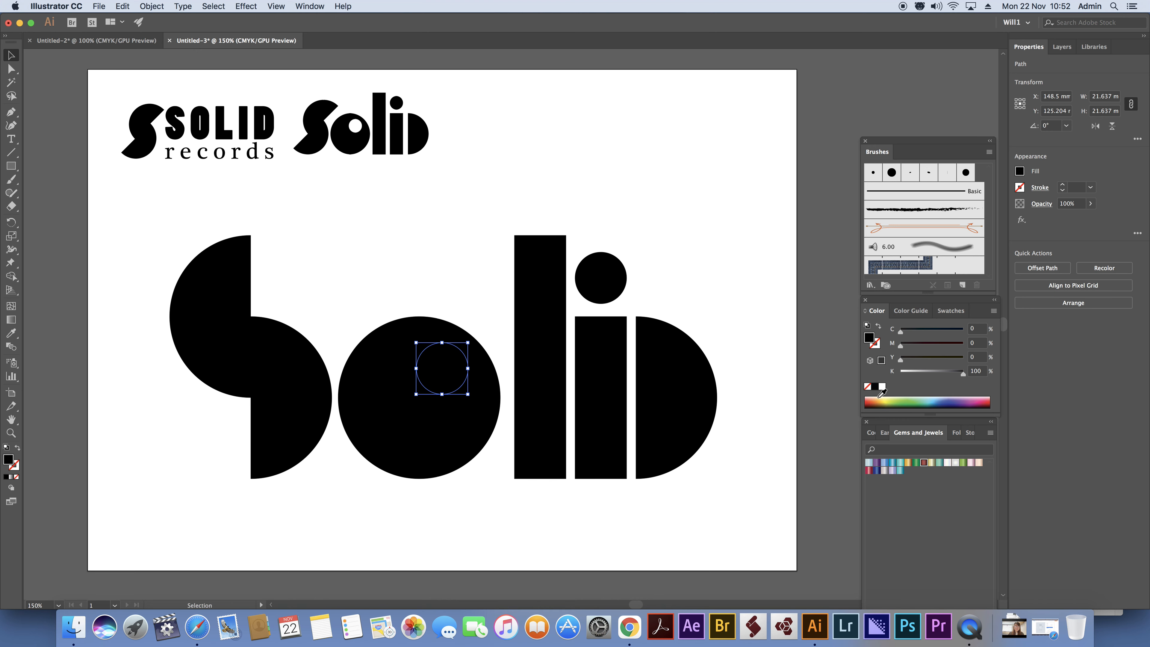
pyautogui.click(882, 386)
# Rotate the S to 315° so it slants, and shift it right until it sits close to the o.
pyautogui.moveTo(159, 214); pyautogui.dragTo(313, 360)
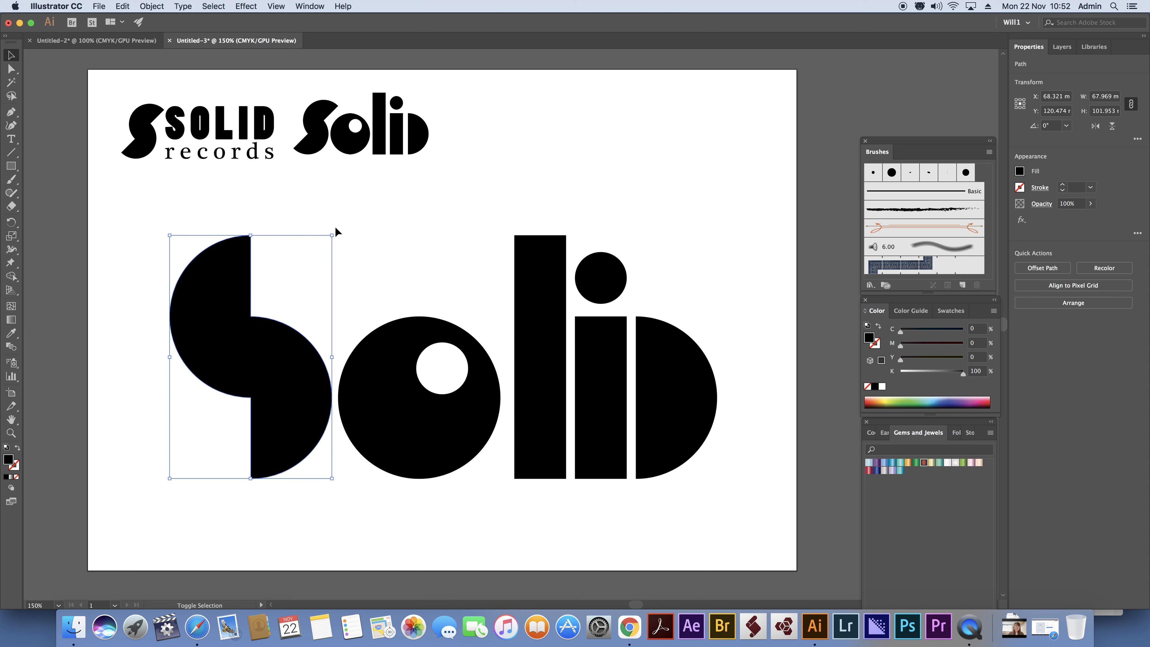
pyautogui.moveTo(336, 230); pyautogui.dragTo(398, 265)
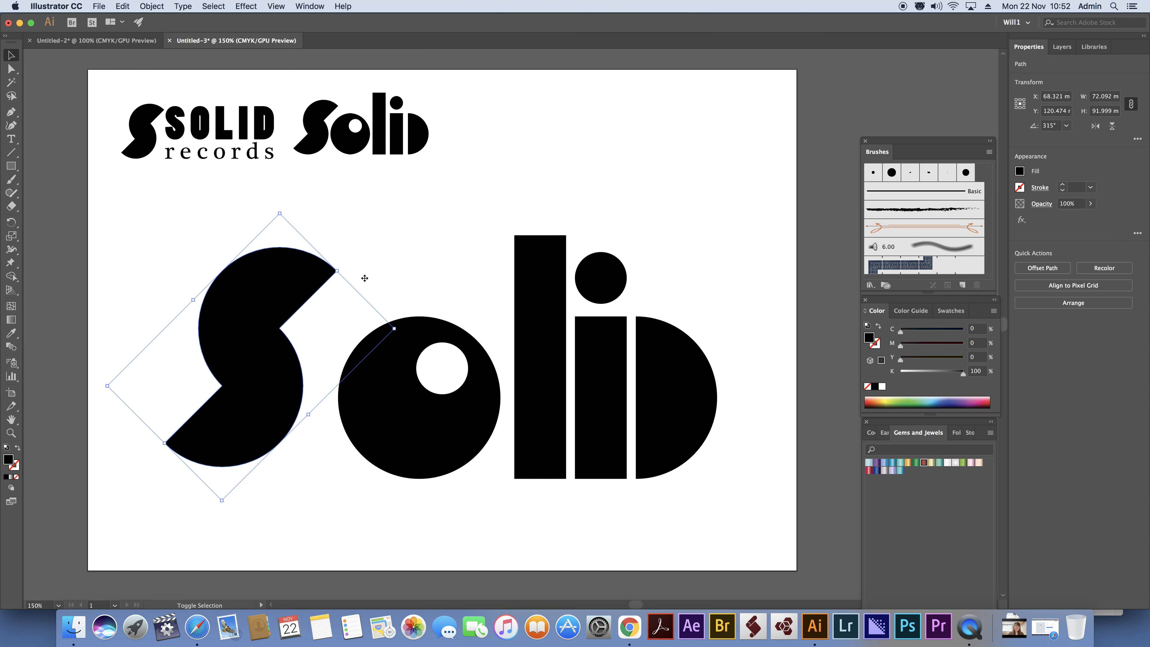
pyautogui.hotkey('shift', 'Right')
pyautogui.hotkey('shift', 'Right')
pyautogui.hotkey('shift', 'Right')
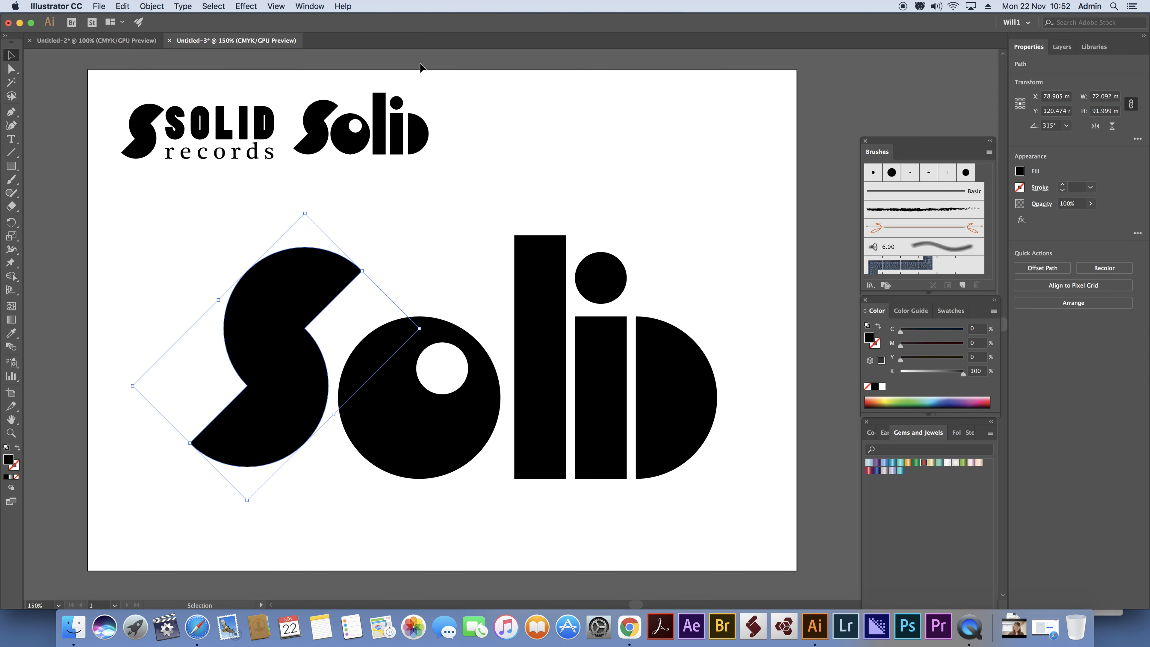
# Show the rulers and place horizontal guides along the top and bottom edges of the l.
pyautogui.click(276, 6)
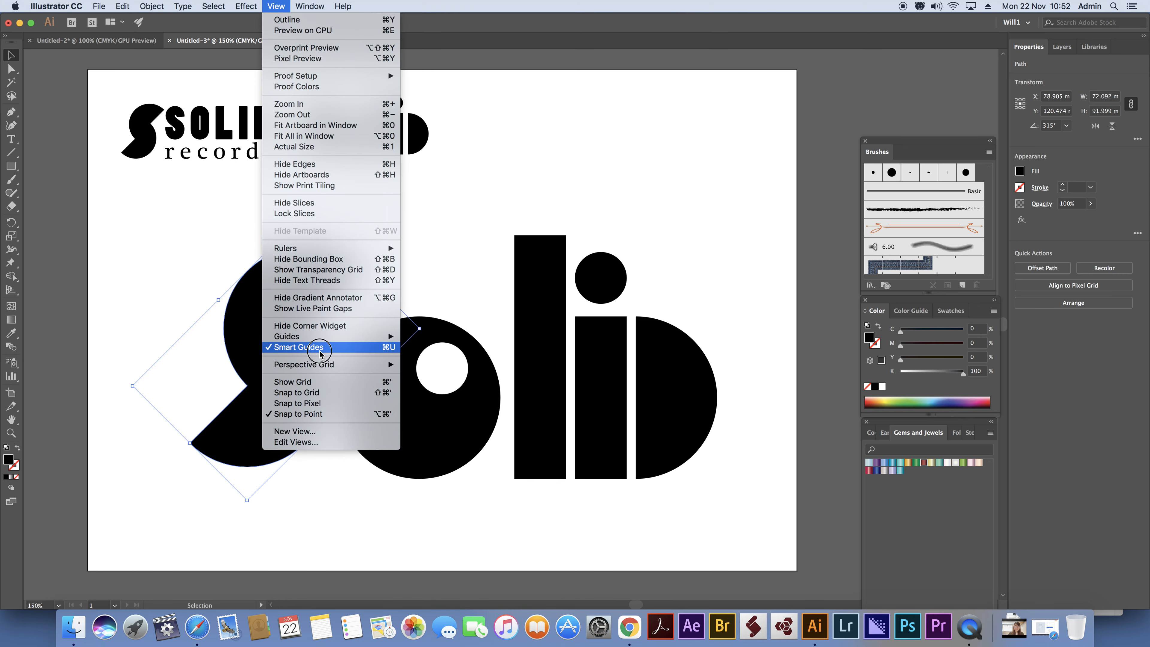
pyautogui.moveTo(334, 248)
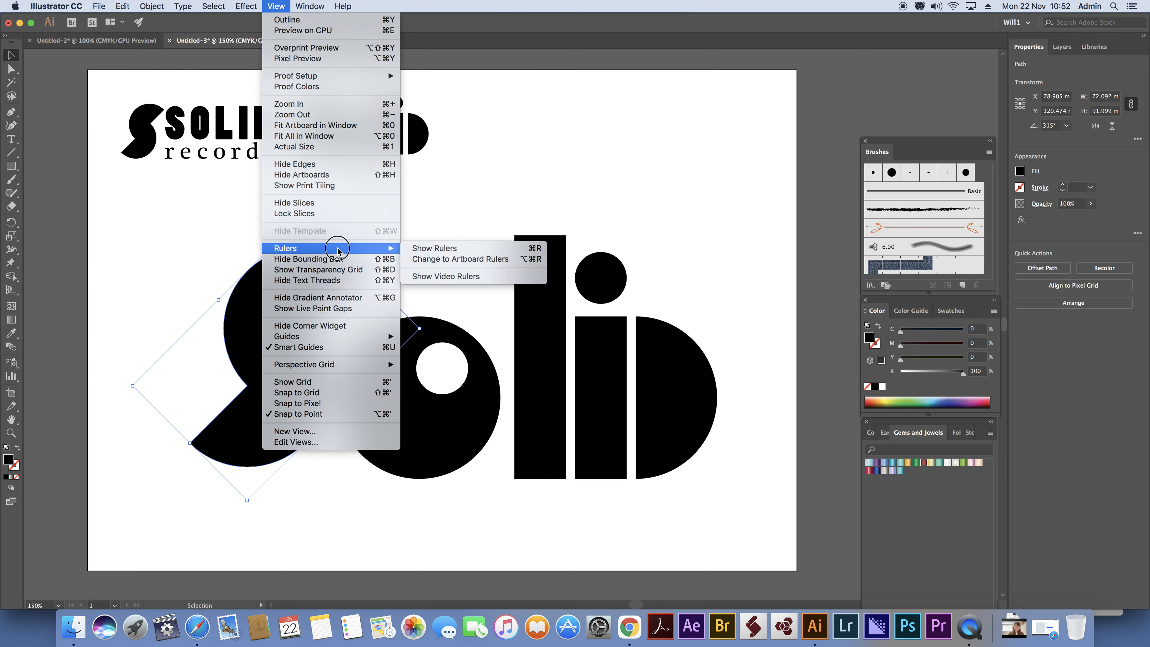
pyautogui.click(443, 249)
pyautogui.moveTo(526, 52); pyautogui.dragTo(525, 235)
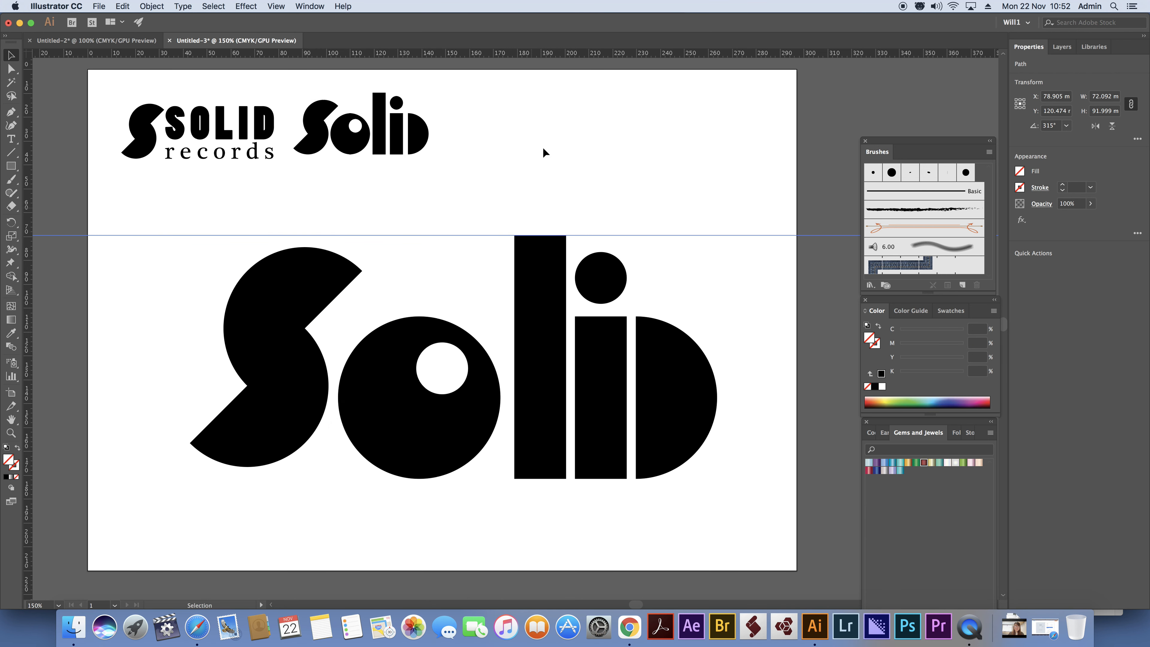
pyautogui.moveTo(539, 56); pyautogui.dragTo(540, 480)
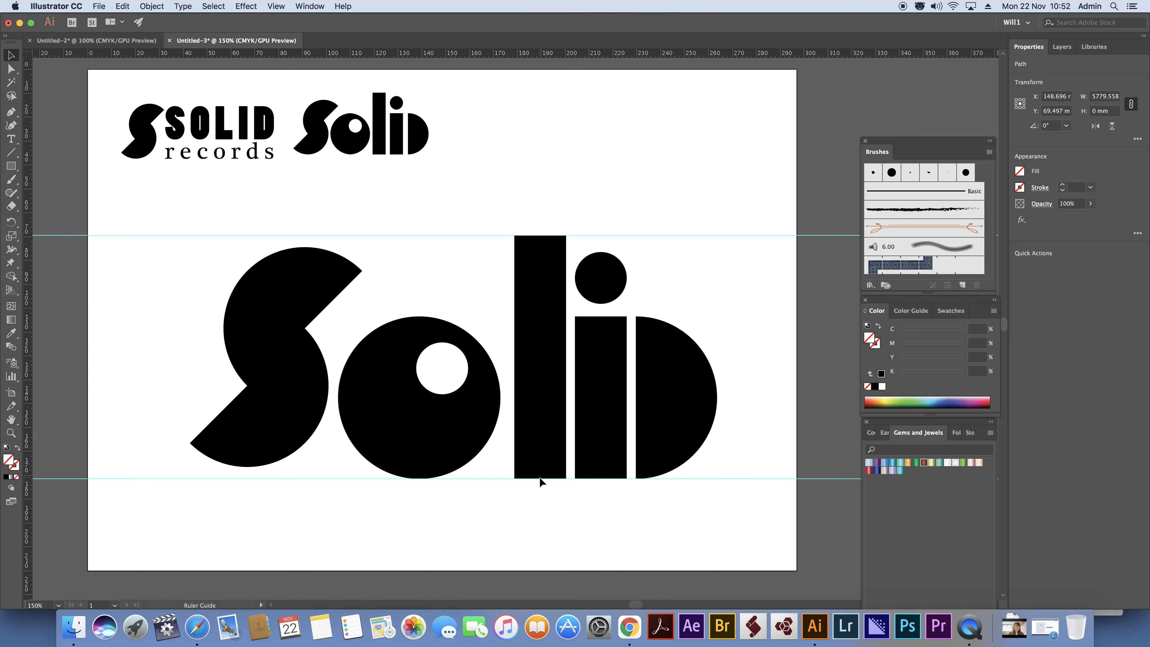
# Scale the rotated S up to about 80 × 102 mm so it spans the space between the two guides.
pyautogui.click(297, 323)
pyautogui.moveTo(307, 213); pyautogui.dragTo(308, 201)
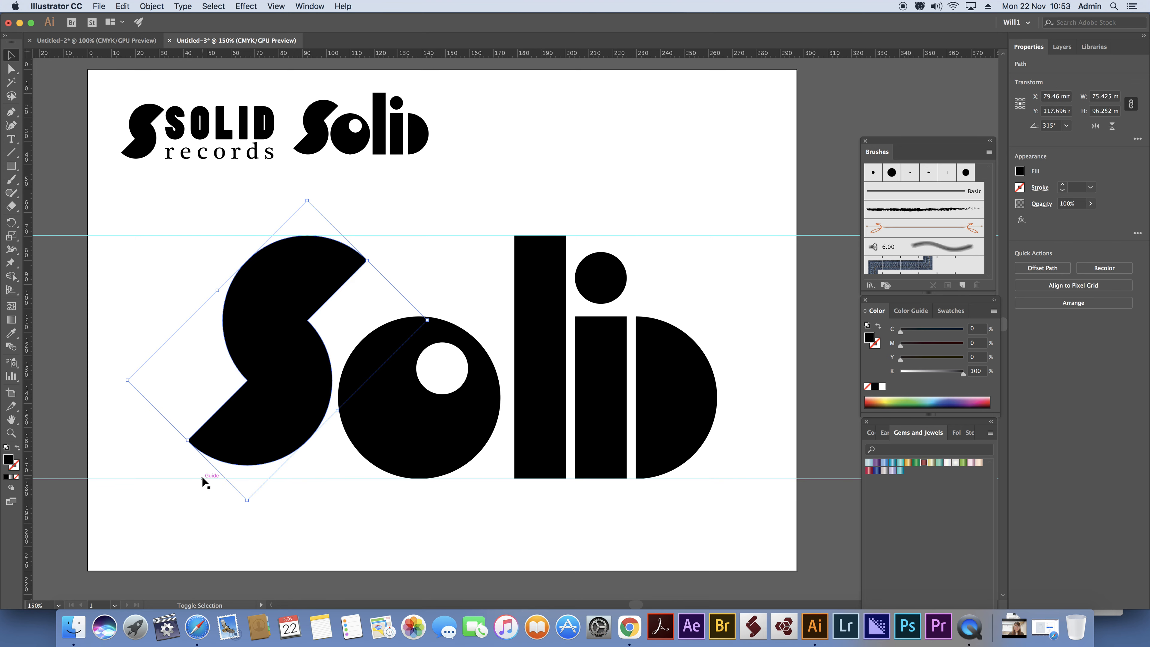
pyautogui.moveTo(246, 501); pyautogui.dragTo(233, 532)
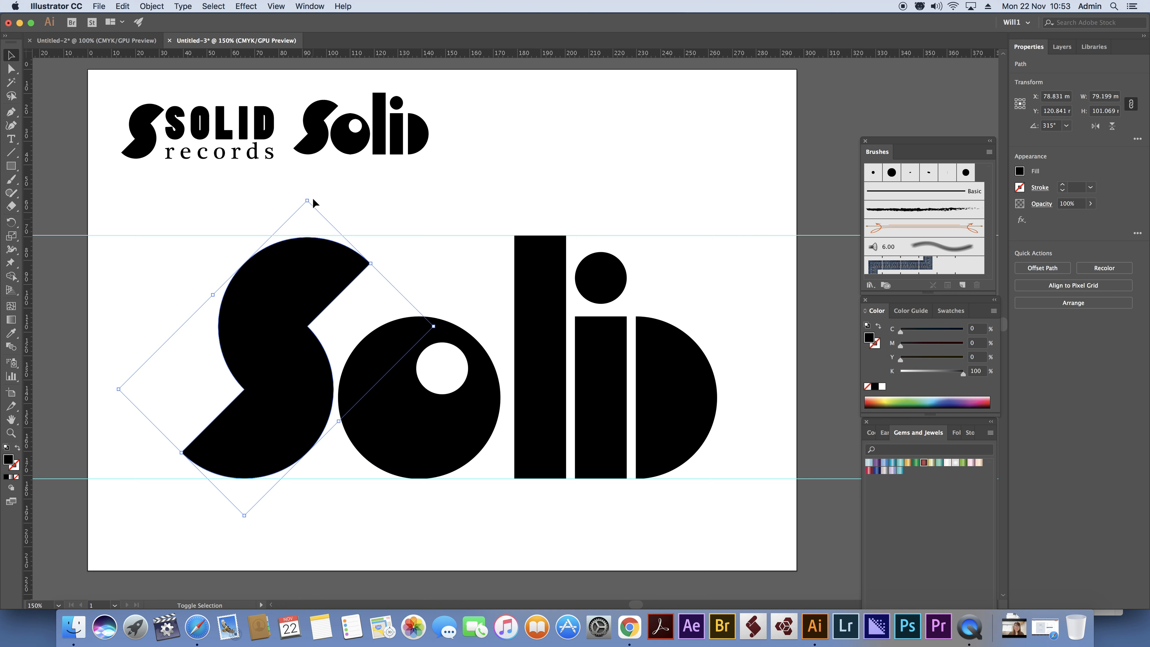
pyautogui.moveTo(306, 200); pyautogui.dragTo(307, 199)
pyautogui.click(453, 187)
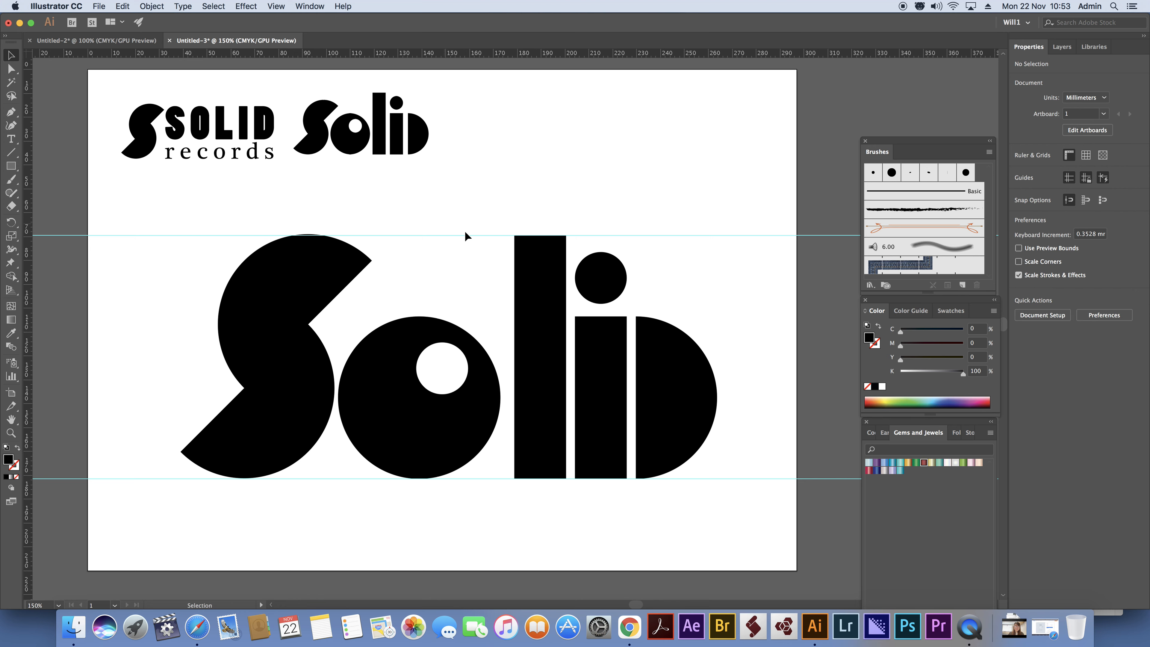
# Move both horizontal guides off the artwork to above the artboard.
pyautogui.moveTo(464, 235); pyautogui.dragTo(474, 58)
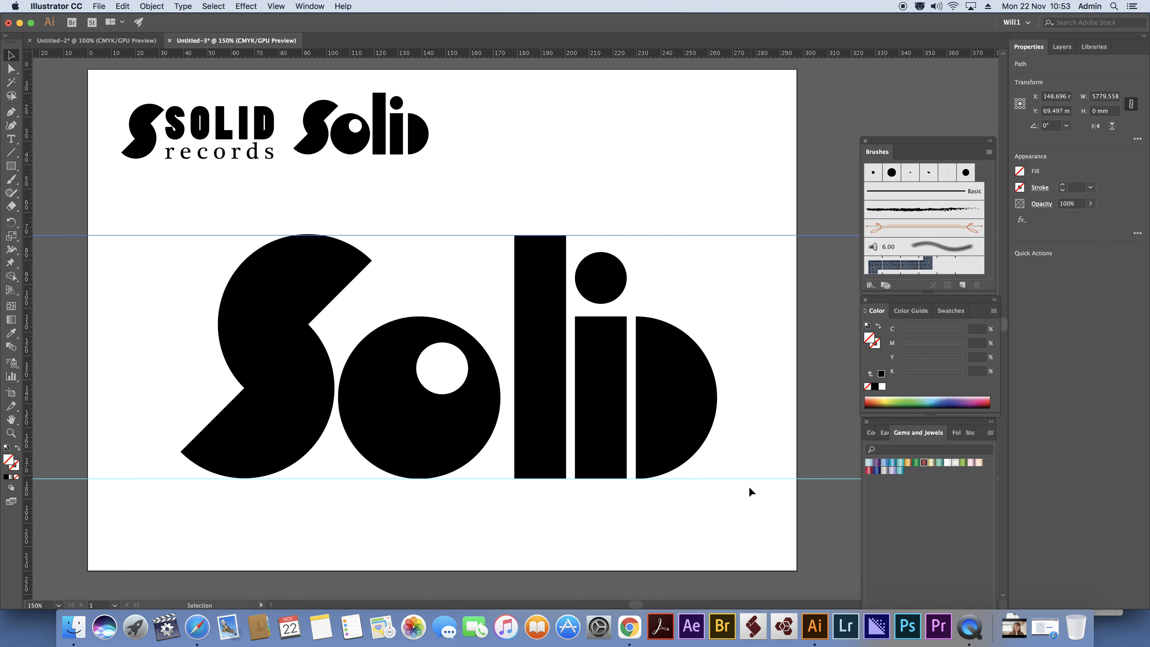
pyautogui.moveTo(749, 478); pyautogui.dragTo(751, 79)
pyautogui.moveTo(792, 240); pyautogui.dragTo(810, 68)
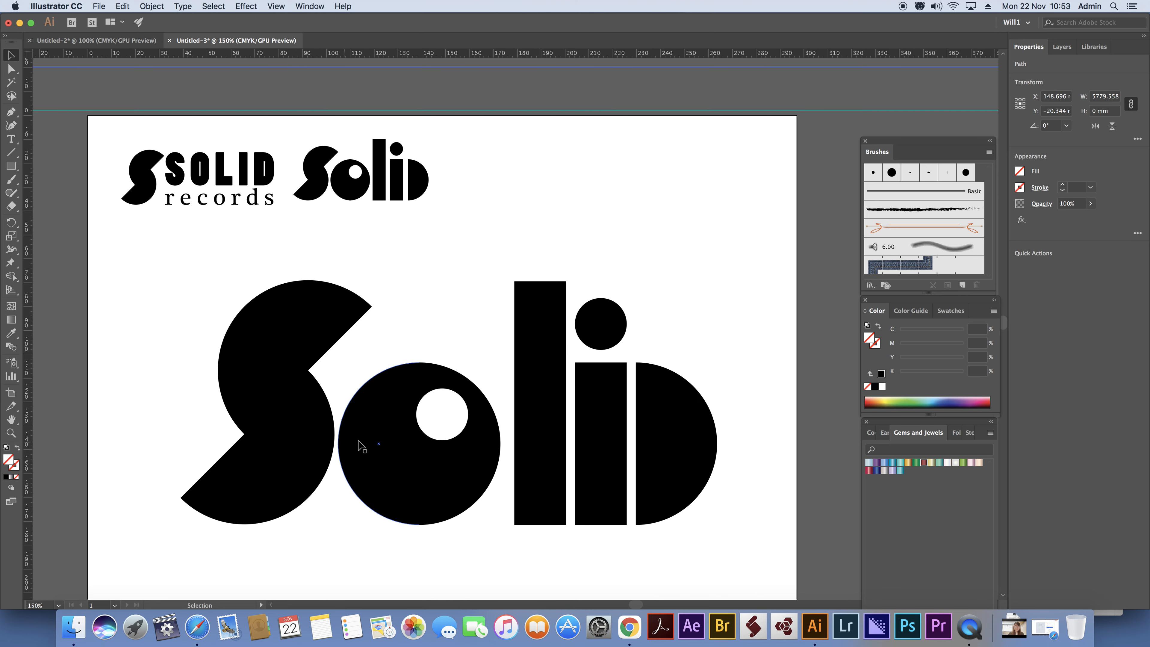
# Select the l, i and d together and nudge them left to tighten the gap to the o.
pyautogui.moveTo(723, 533); pyautogui.dragTo(558, 320)
pyautogui.press('Left')
pyautogui.press('Left')
pyautogui.press('Left')
pyautogui.press('Left')
pyautogui.press('Left')
pyautogui.press('Left')
pyautogui.press('Left')
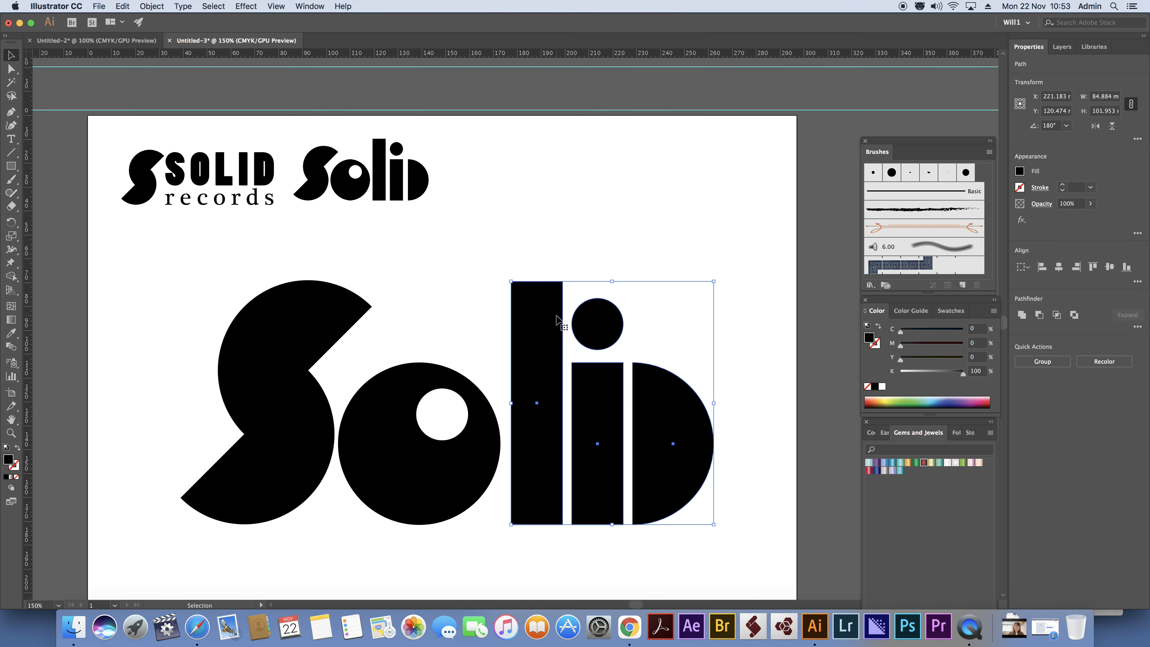
pyautogui.press('Left')
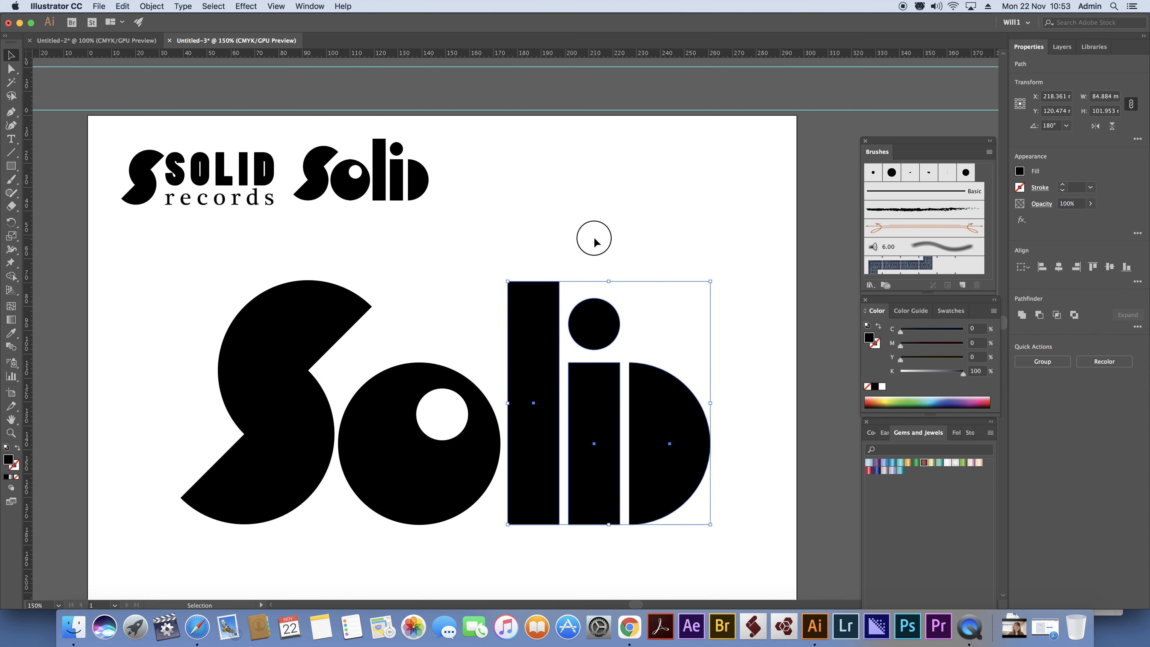
pyautogui.click(595, 241)
# Group the i's dot with its stem.
pyautogui.scroll(-5, 401, 299)
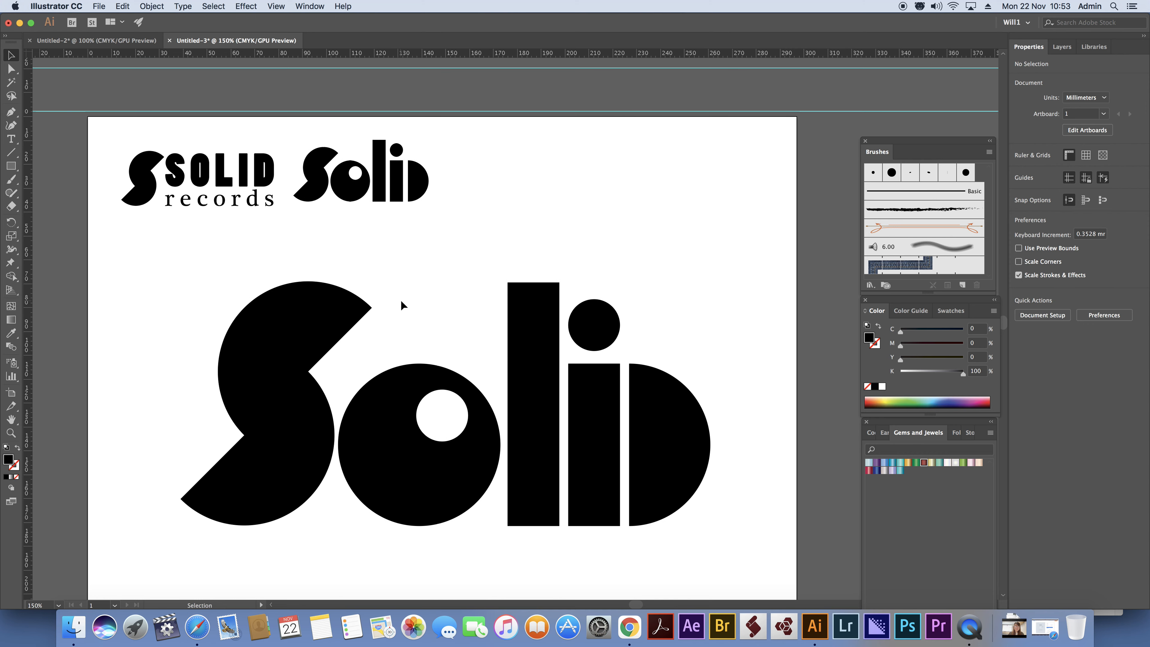
pyautogui.scroll(-1, 403, 304)
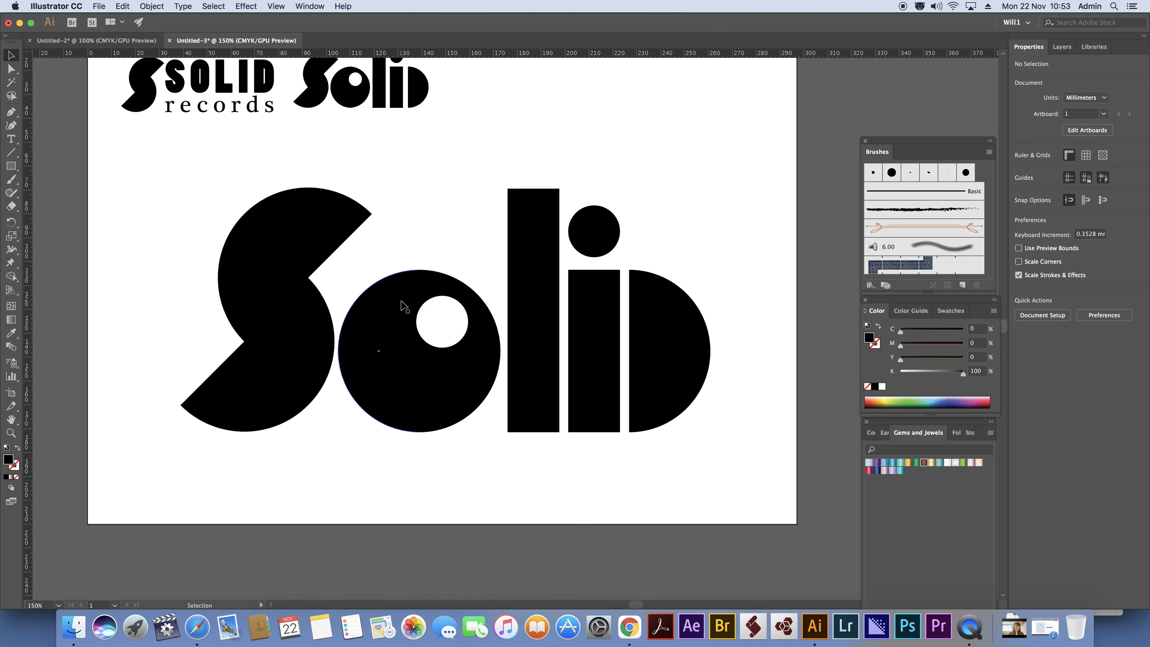
pyautogui.click(606, 310)
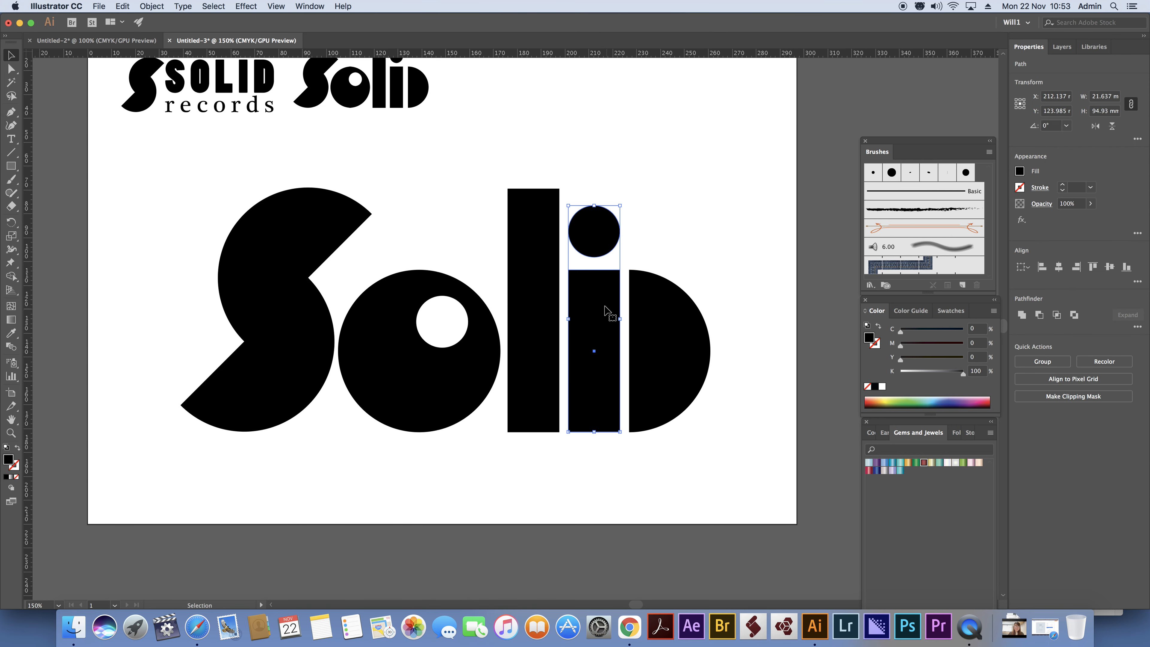
pyautogui.rightClick(606, 309)
pyautogui.click(634, 383)
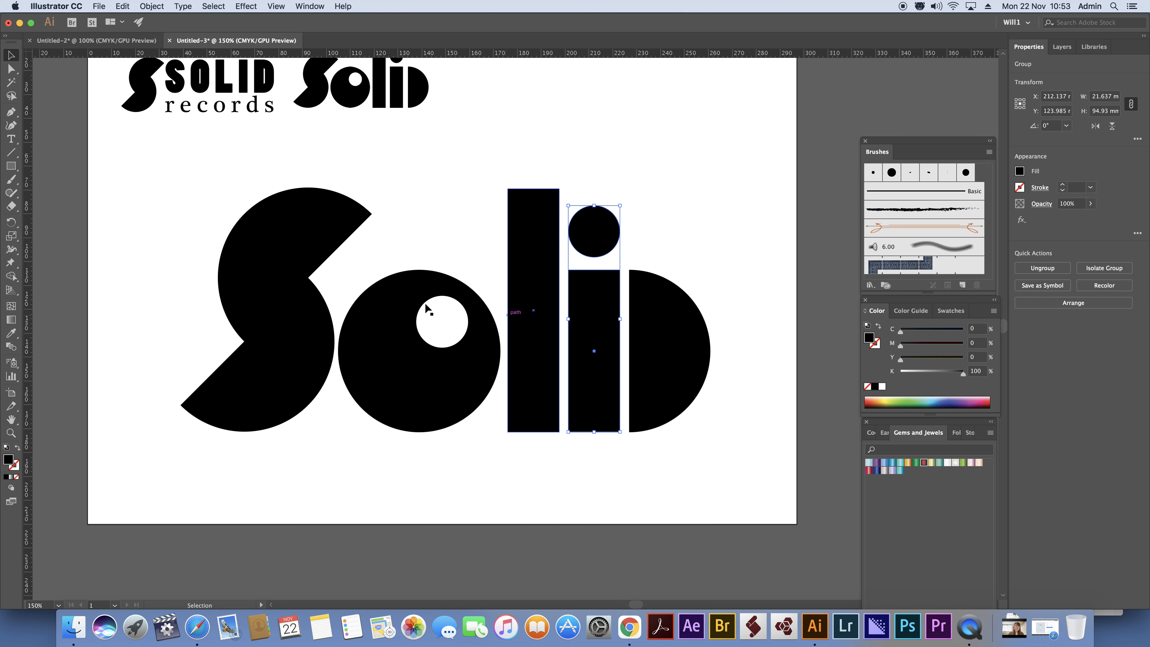
# Group the o's black halves with the white circle inside it, and select the S.
pyautogui.moveTo(406, 236); pyautogui.dragTo(477, 374)
pyautogui.rightClick(466, 357)
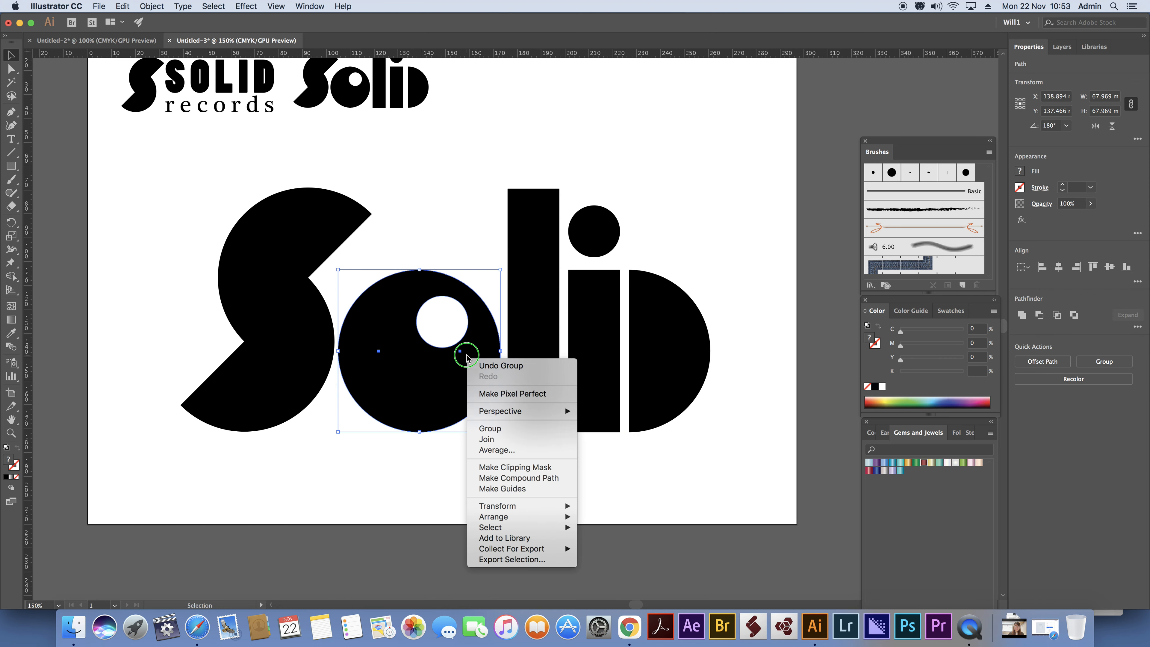
pyautogui.click(490, 428)
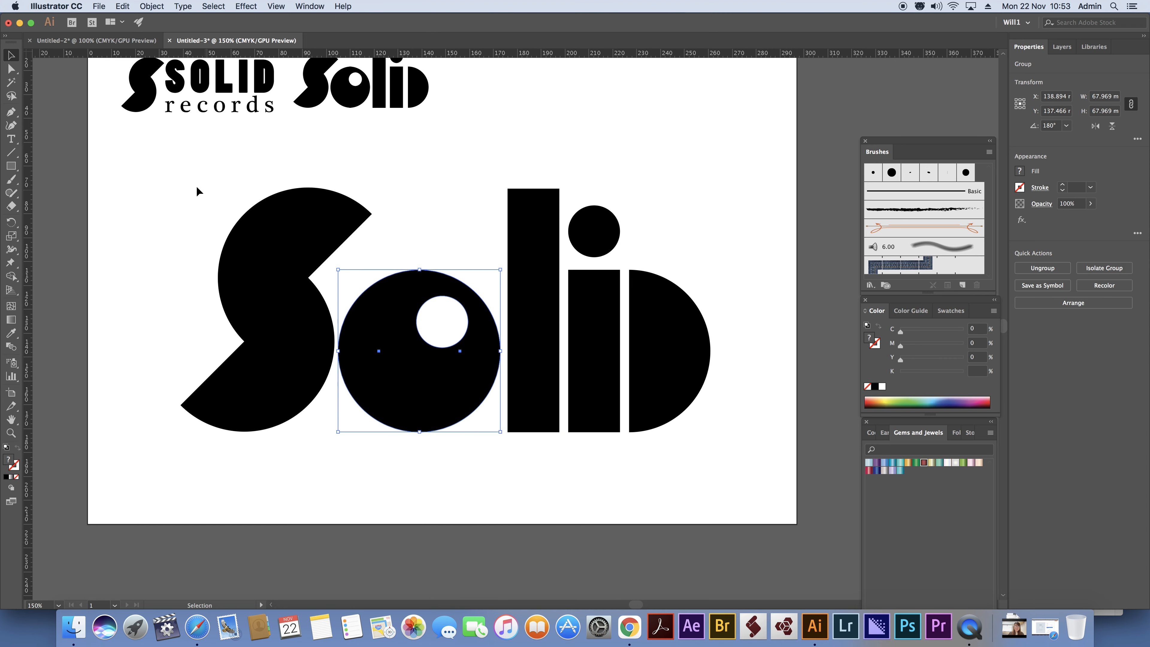
pyautogui.click(288, 374)
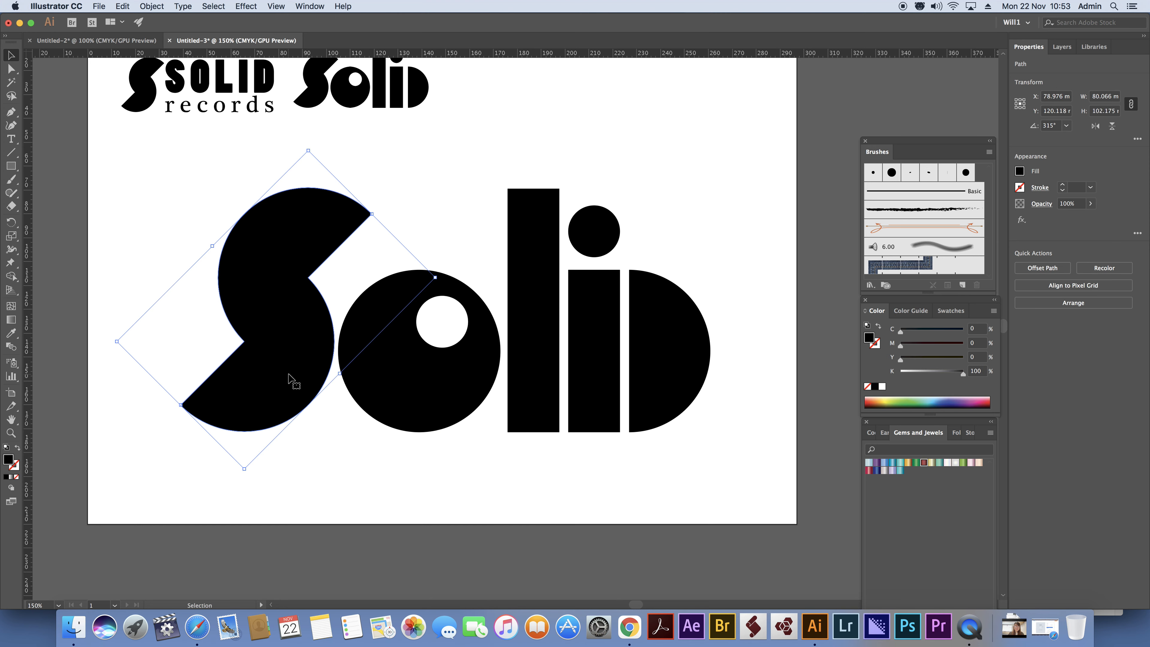
# Align all letters of the large Solid wordmark along their bottom edges.
pyautogui.click(157, 191)
pyautogui.moveTo(130, 182); pyautogui.dragTo(734, 474)
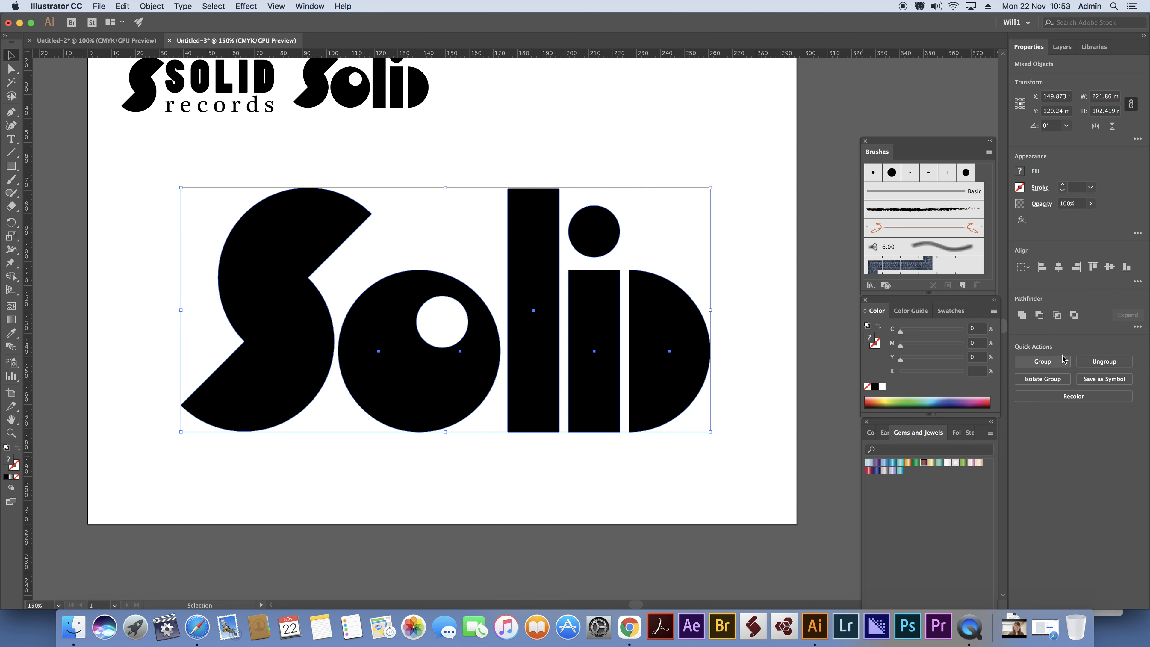
pyautogui.click(1127, 270)
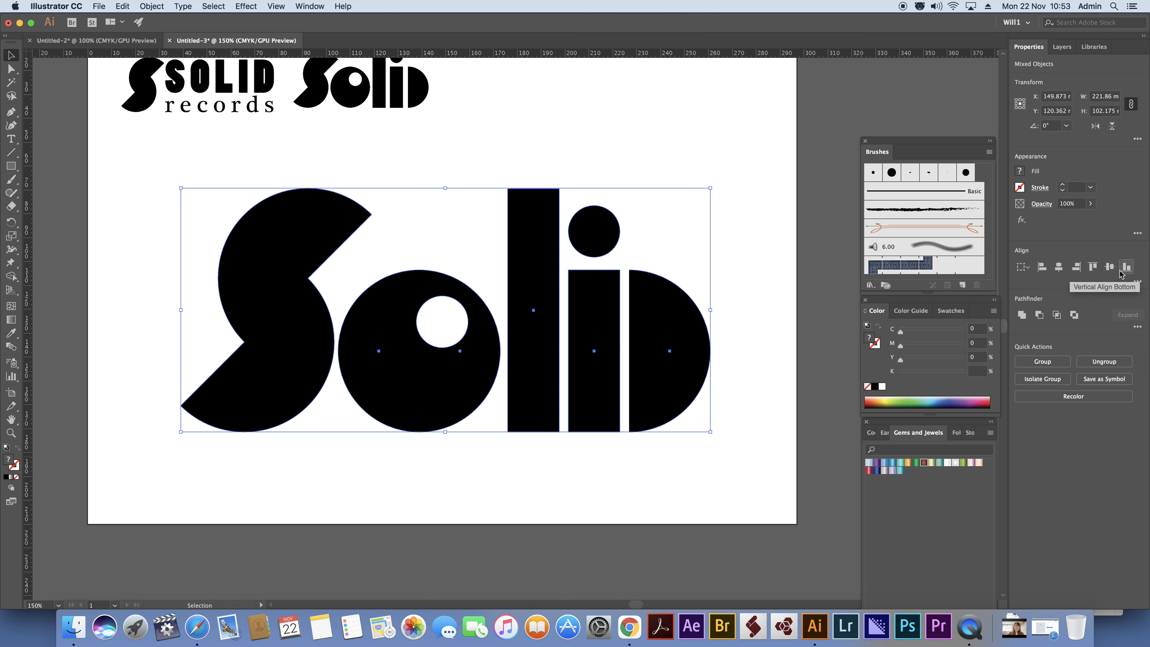
# Try to distribute the wordmark's letters evenly by their horizontal centers.
pyautogui.click(1137, 281)
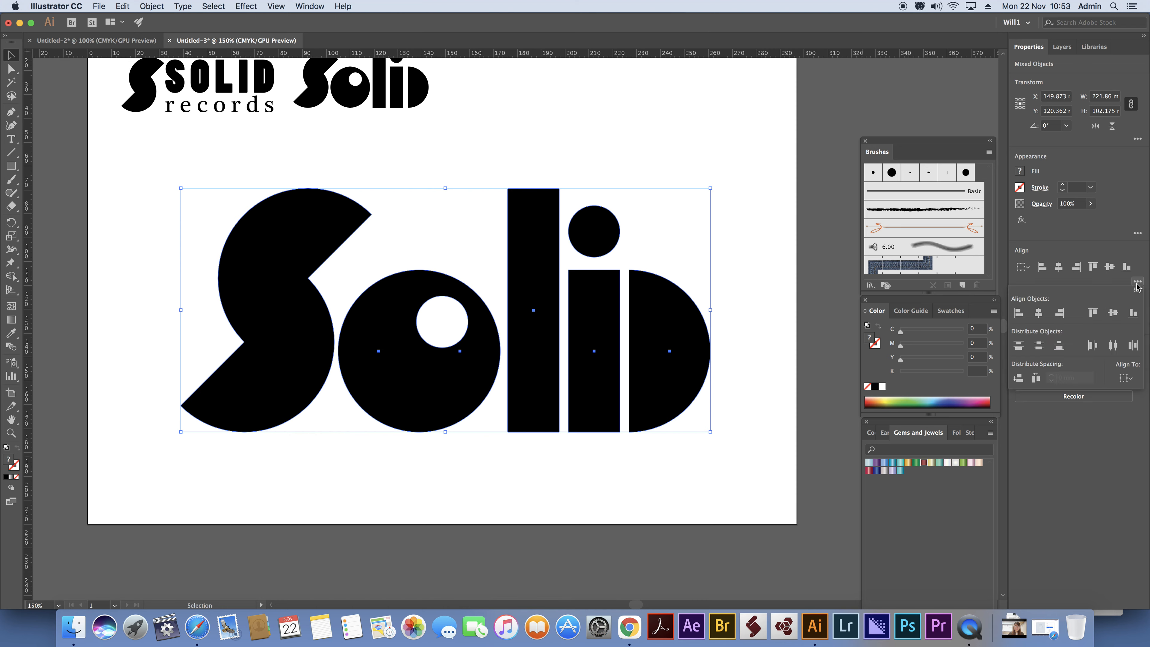
pyautogui.click(1113, 346)
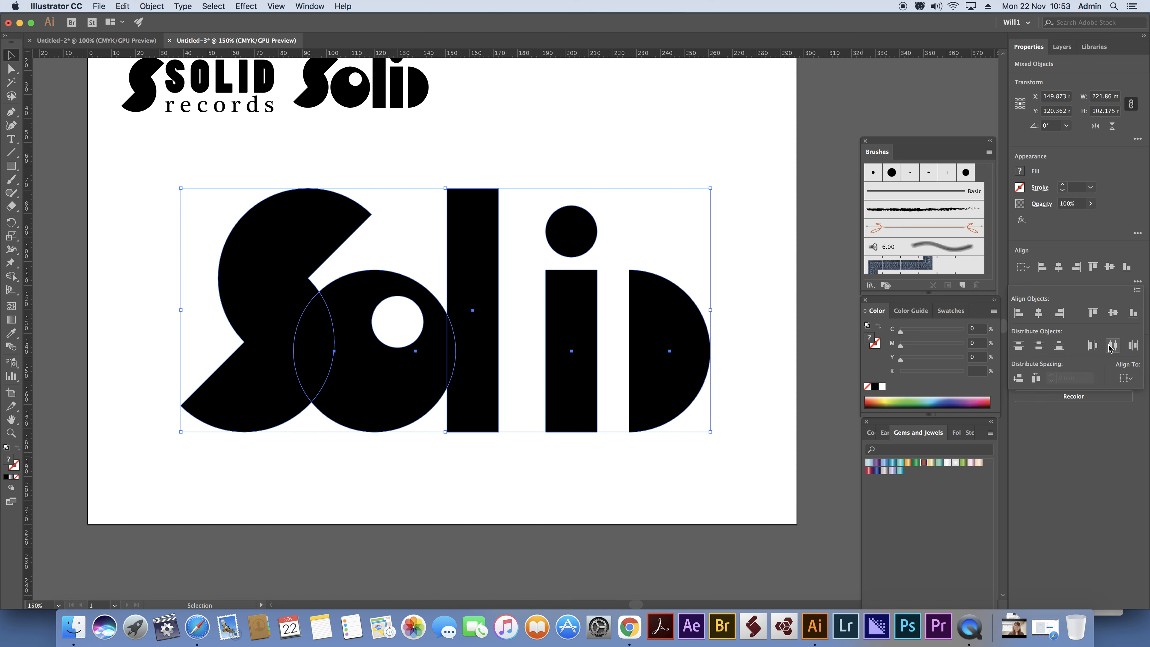
pyautogui.press('cmd+z')
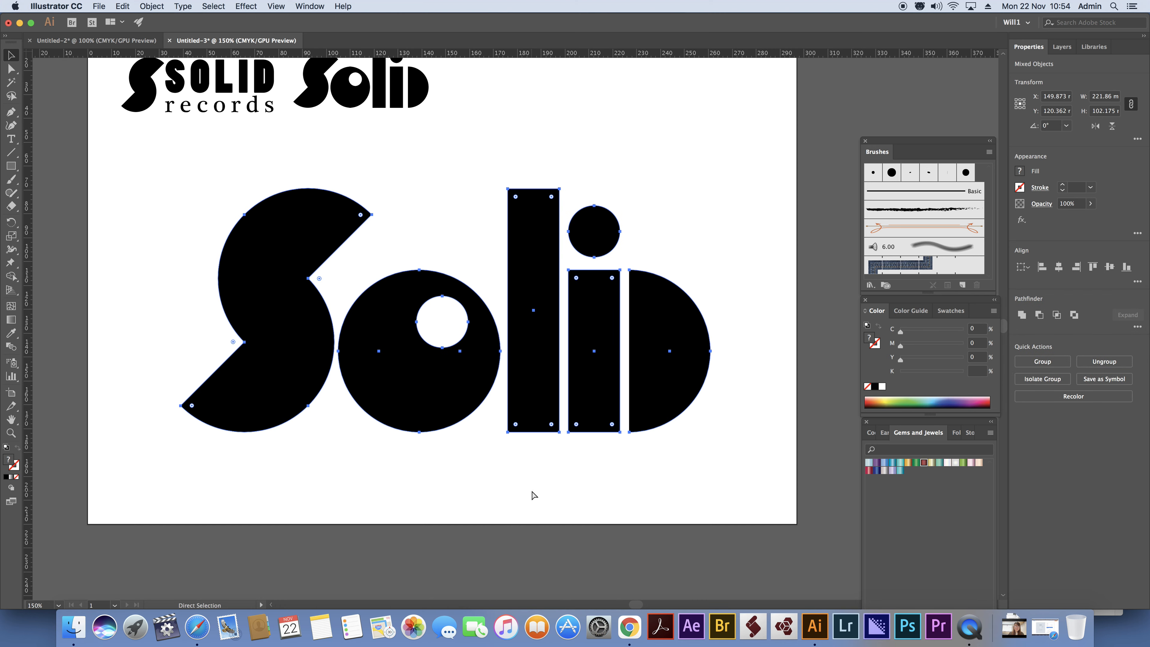
pyautogui.click(555, 487)
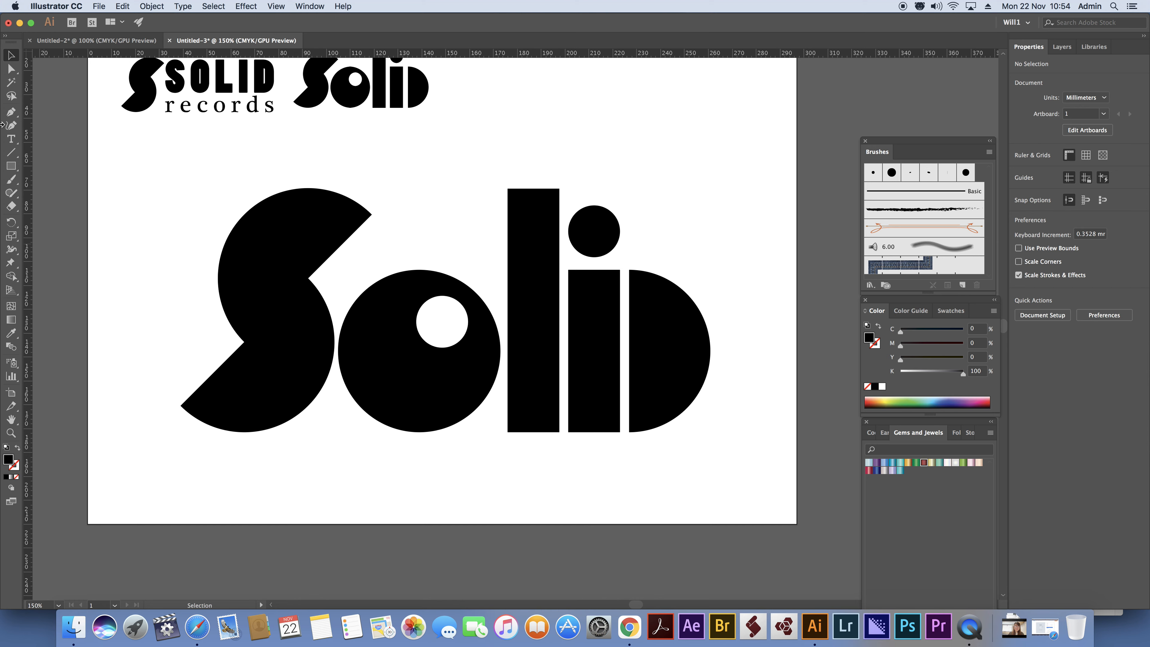
# Place a copy of the small "records" text beneath the large Solid wordmark, enlarge it to about 231.5 mm wide, and nudge it up.
pyautogui.click(182, 109)
pyautogui.moveTo(183, 108); pyautogui.dragTo(199, 458)
pyautogui.moveTo(297, 466); pyautogui.dragTo(734, 574)
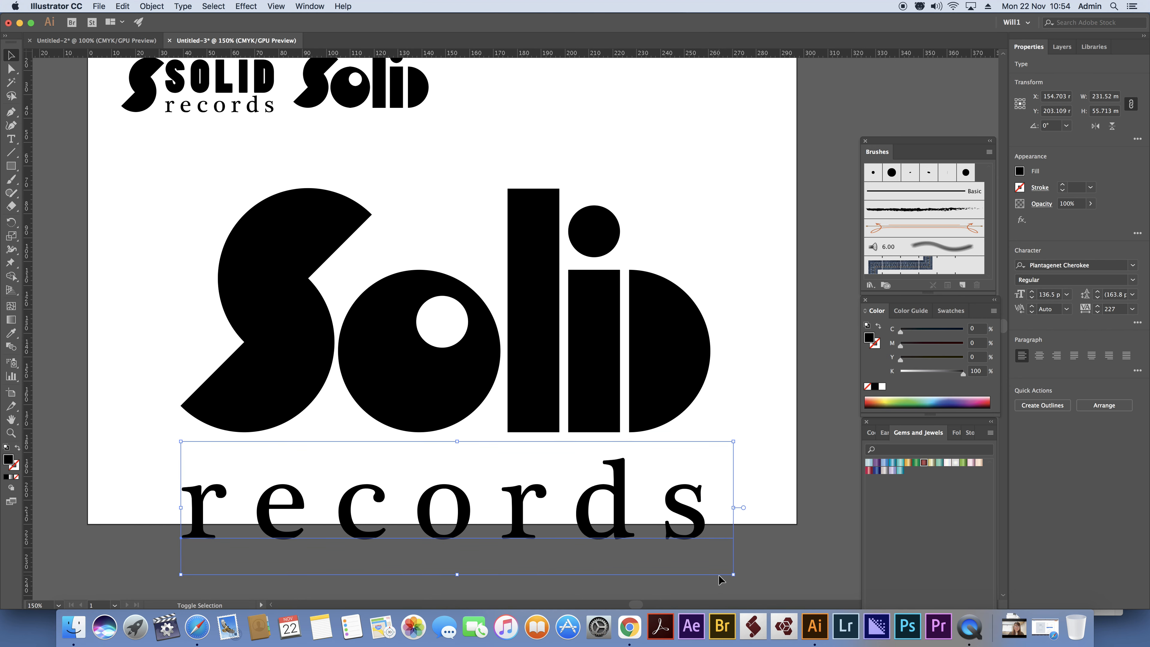
pyautogui.hotkey('shift', 'Up')
pyautogui.hotkey('shift', 'Up')
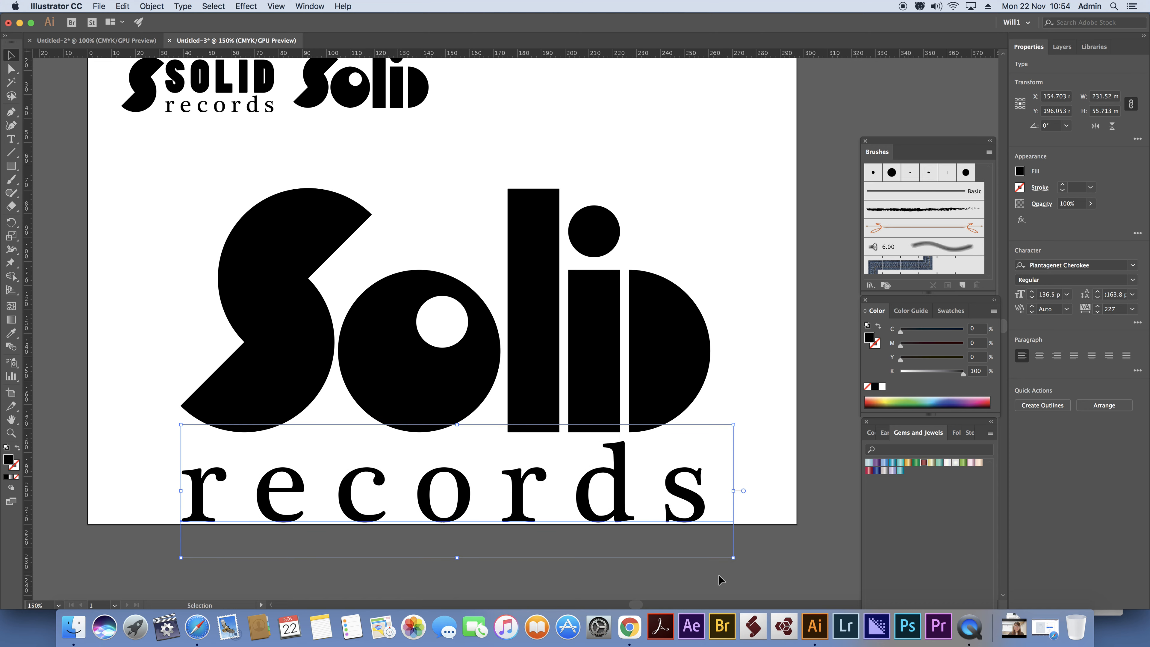
# Scale the Solid wordmark and its "records" text down together to about 70.7 mm wide.
pyautogui.moveTo(156, 172); pyautogui.dragTo(726, 519)
pyautogui.moveTo(732, 560); pyautogui.dragTo(349, 334)
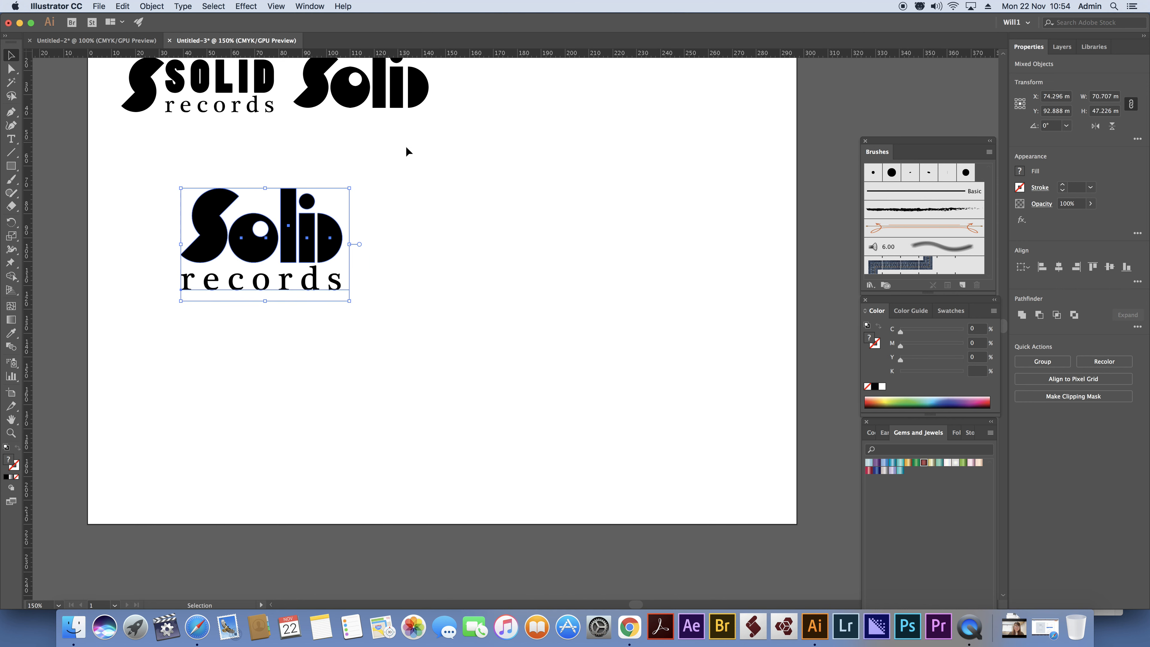
pyautogui.click(441, 176)
# Fill all the Solid letters above the "records" text with the dark red swatch.
pyautogui.moveTo(118, 164); pyautogui.dragTo(367, 243)
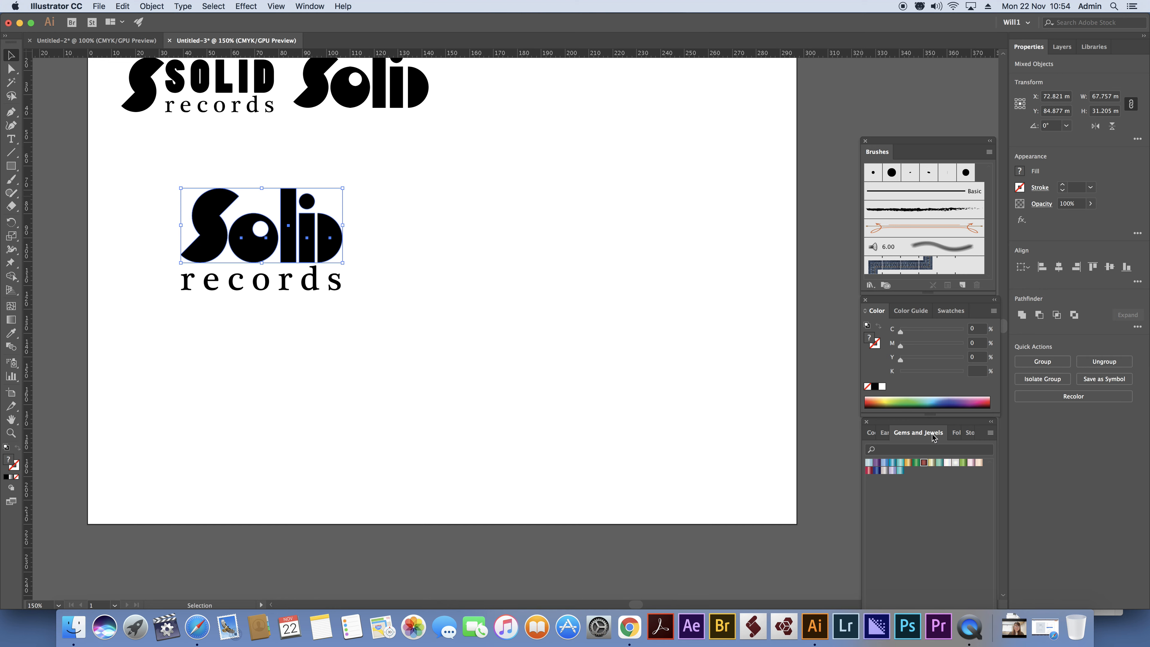
pyautogui.click(948, 310)
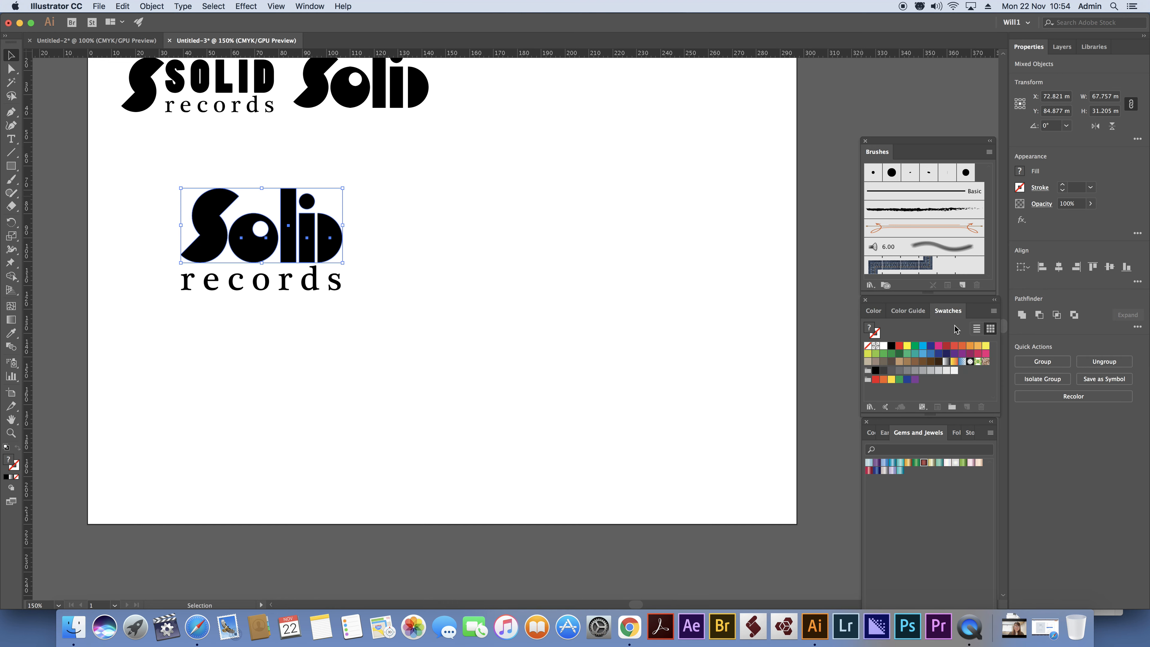
pyautogui.click(947, 347)
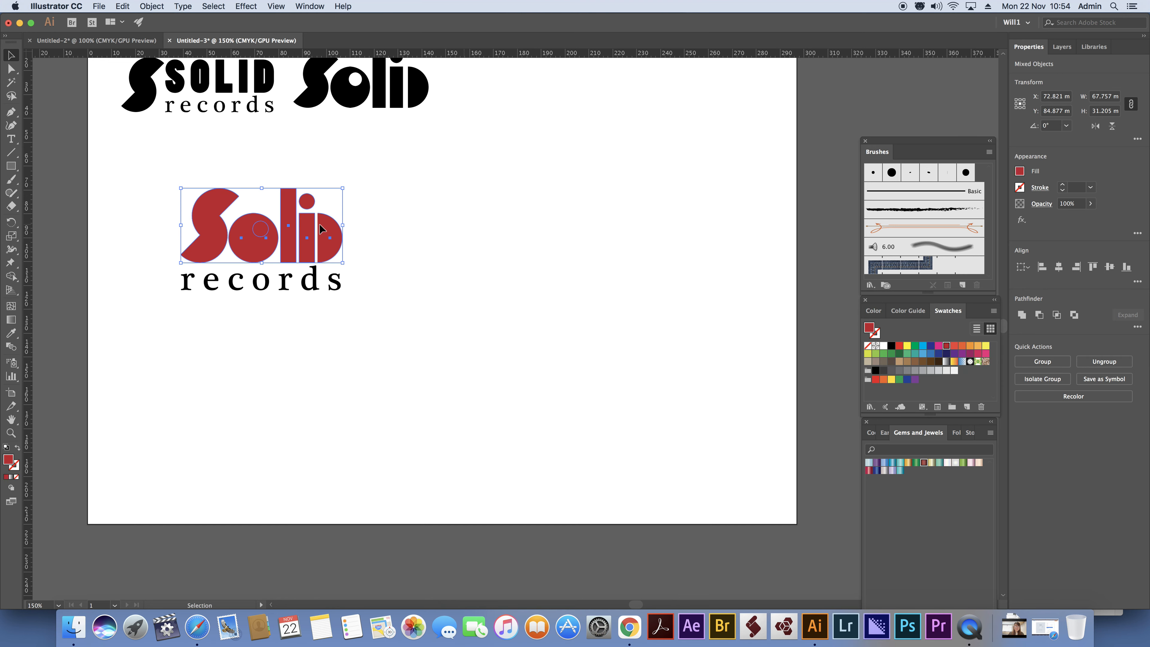
pyautogui.click(416, 221)
# Ungroup the red o and cut its small inner circle out of the right half with Minus Front.
pyautogui.click(257, 224)
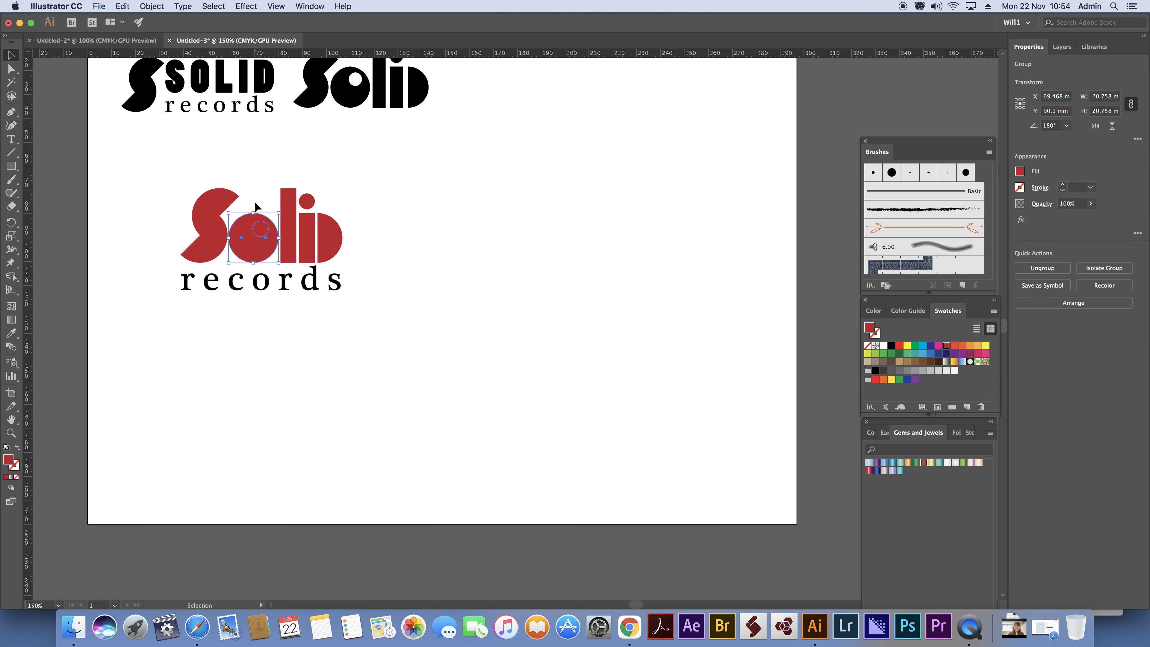
pyautogui.rightClick(258, 234)
pyautogui.moveTo(310, 293)
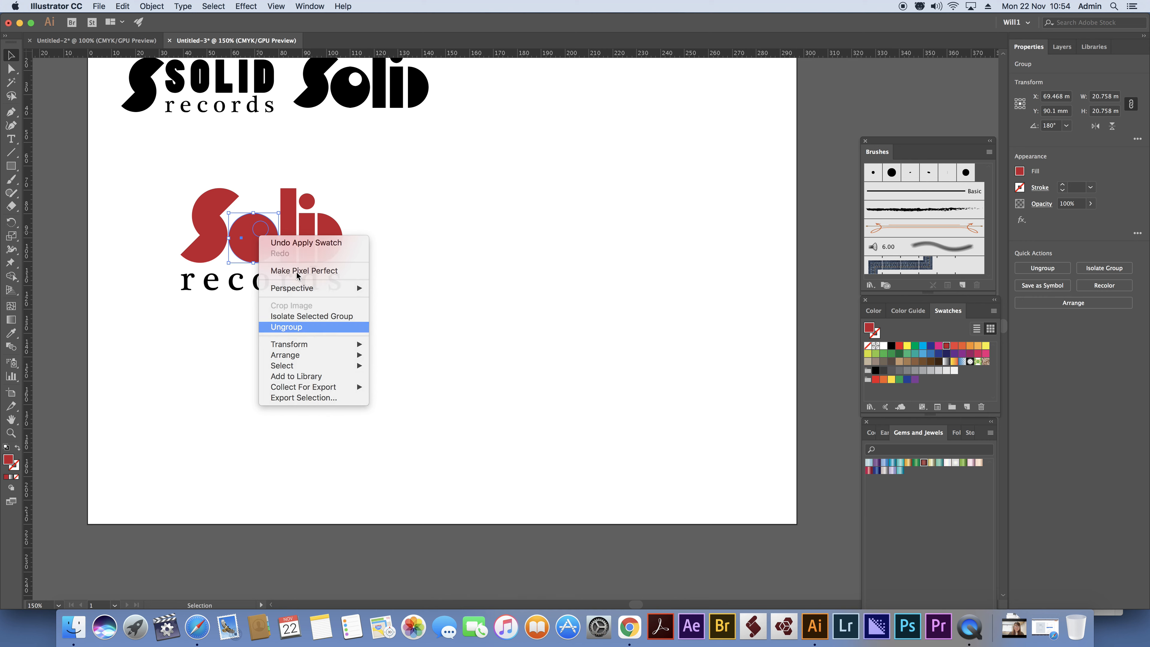
pyautogui.click(286, 327)
pyautogui.click(254, 172)
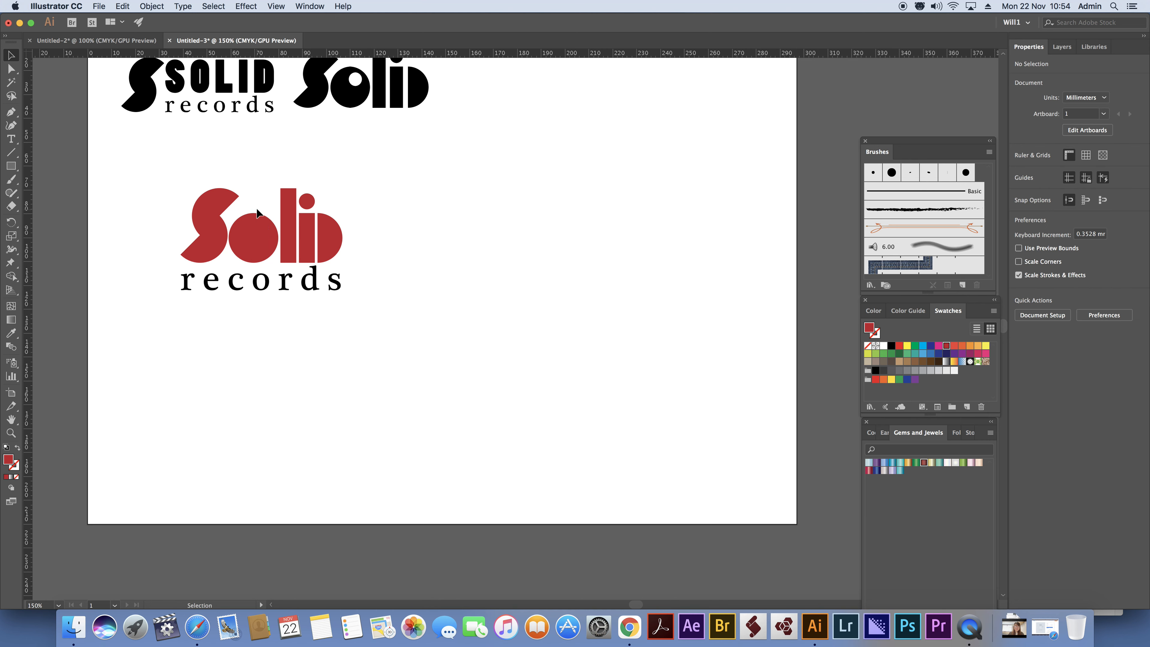
pyautogui.click(271, 244)
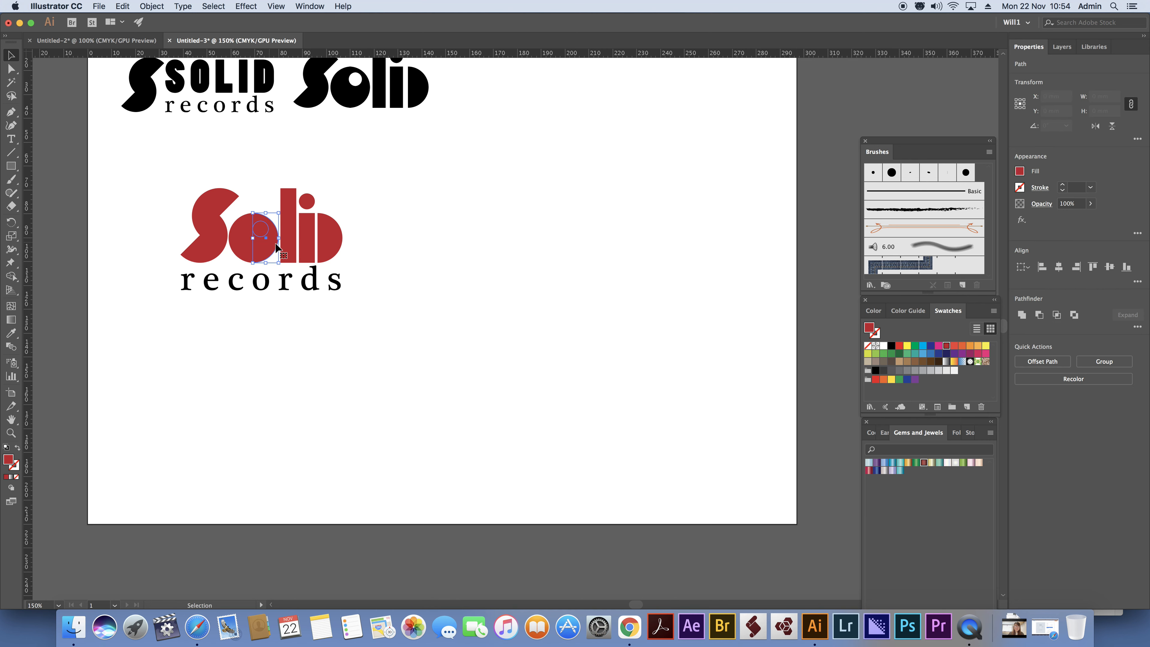
pyautogui.click(1040, 318)
pyautogui.click(514, 223)
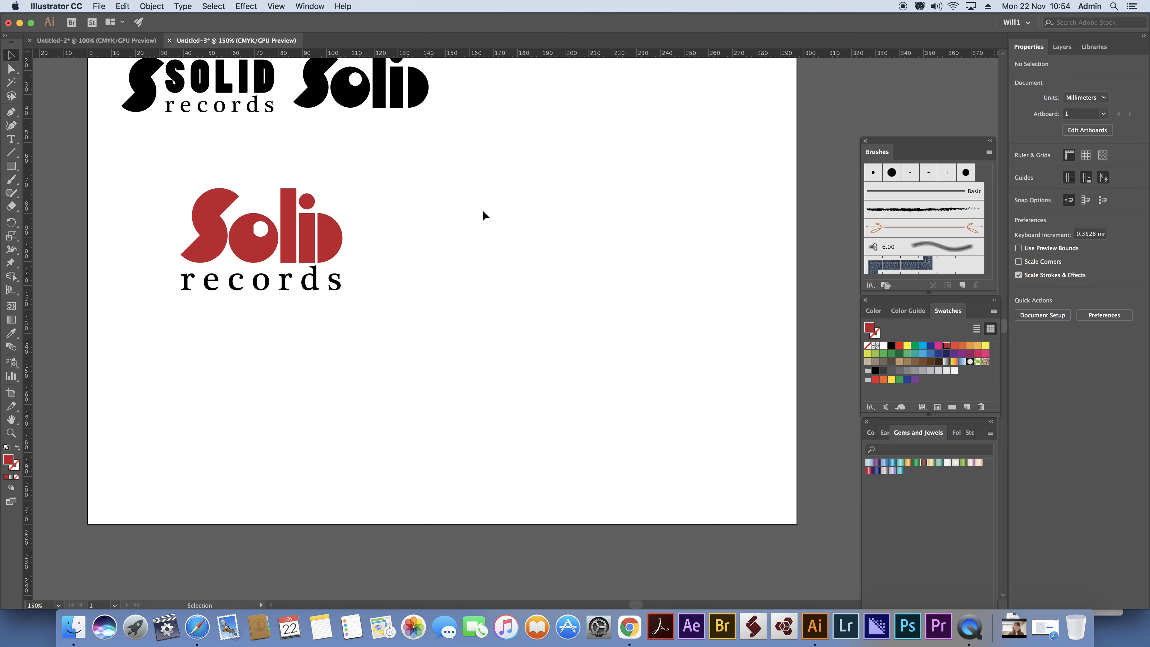
# Swap the fill and stroke of the red Solid letters to inspect their outlines, and swap them back.
pyautogui.moveTo(137, 166); pyautogui.dragTo(362, 257)
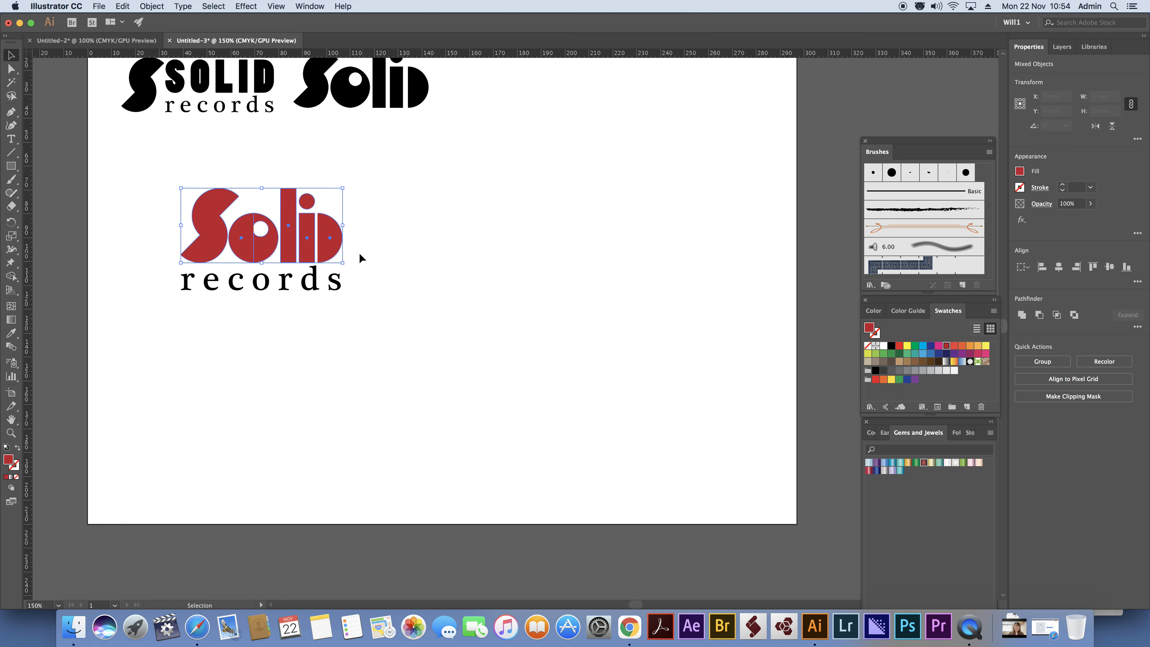
pyautogui.click(17, 450)
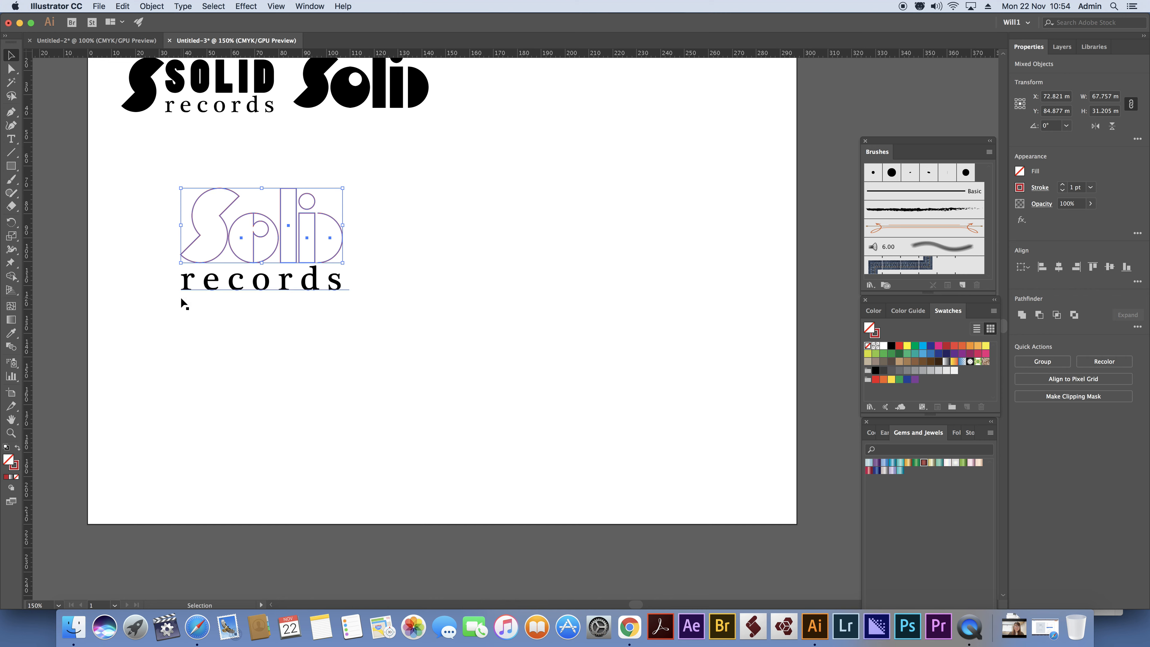
pyautogui.hotkey('shift', 'x')
pyautogui.click(480, 246)
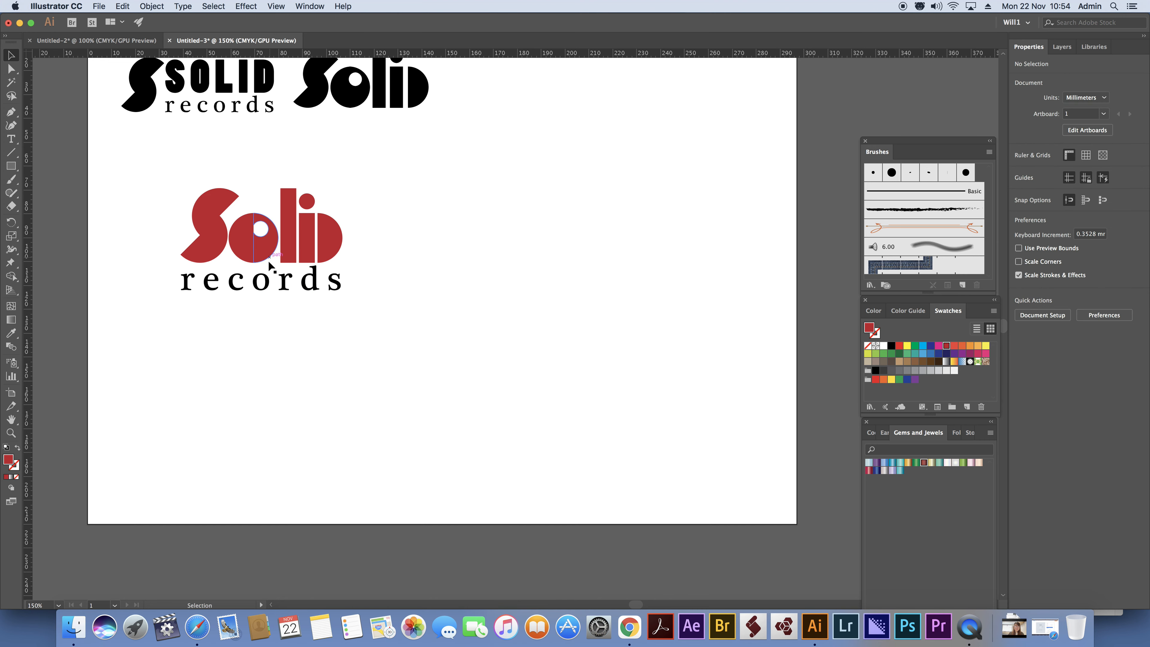
# Unite the two halves of the red o into a single shape.
pyautogui.moveTo(267, 260)
pyautogui.mouseDown()
pyautogui.moveTo(251, 263)
pyautogui.moveTo(276, 272)
pyautogui.mouseUp()
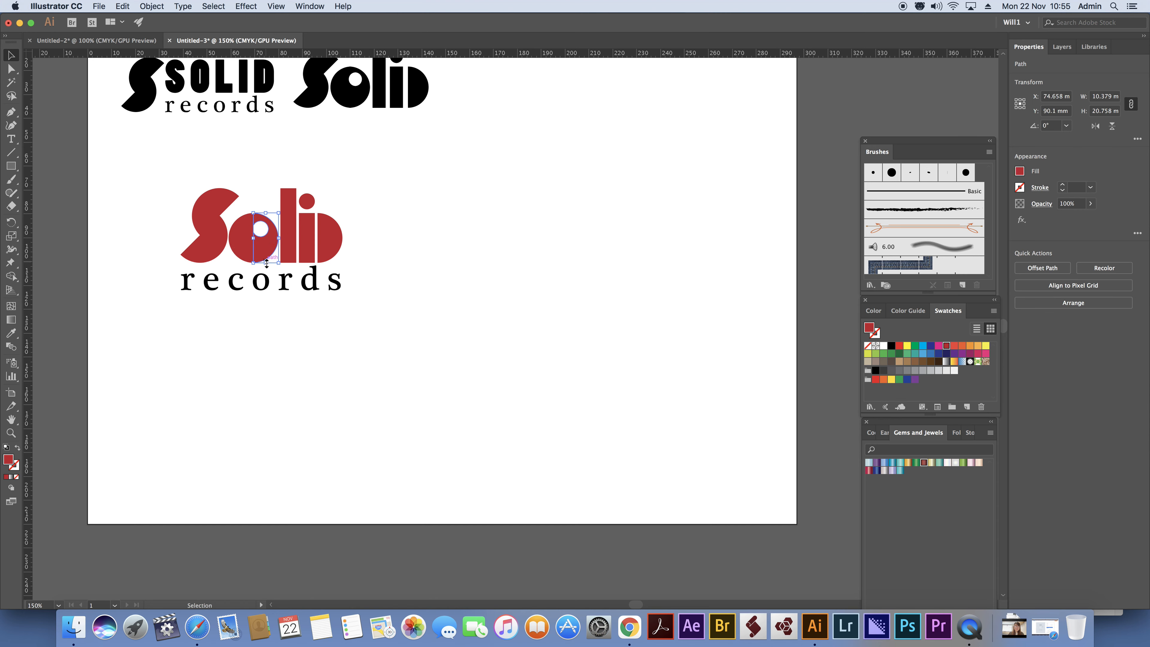
pyautogui.keyDown('shift'); pyautogui.click(246, 256); pyautogui.keyUp('shift')
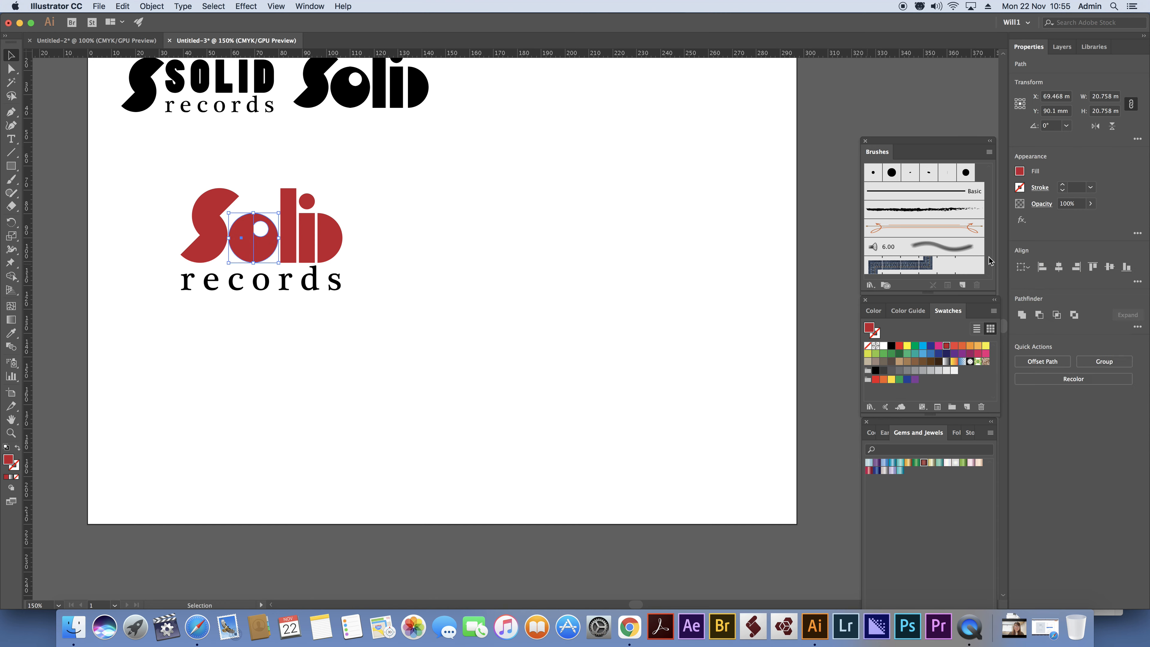
pyautogui.click(1021, 315)
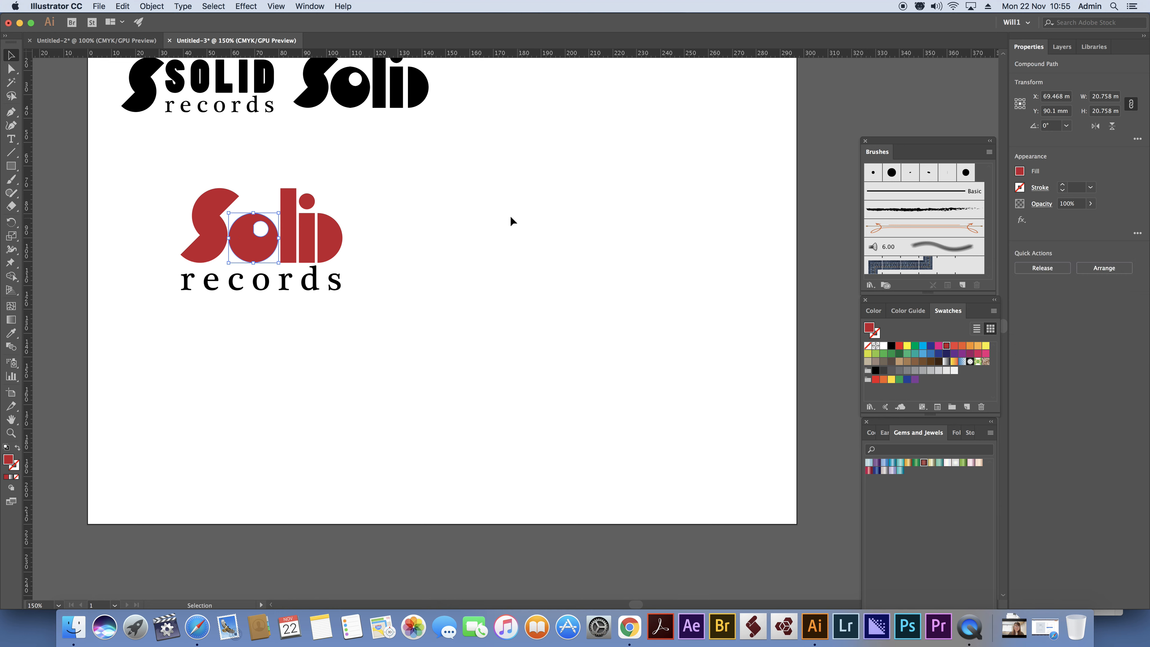
pyautogui.click(451, 210)
pyautogui.moveTo(138, 167); pyautogui.dragTo(383, 300)
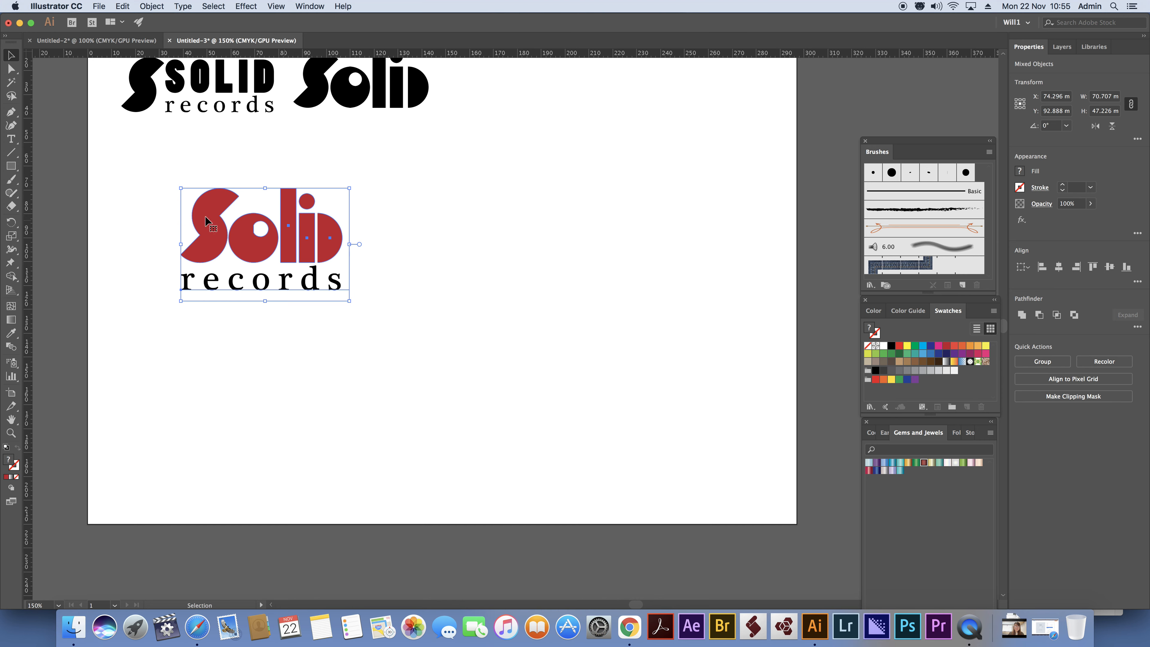
pyautogui.click(373, 239)
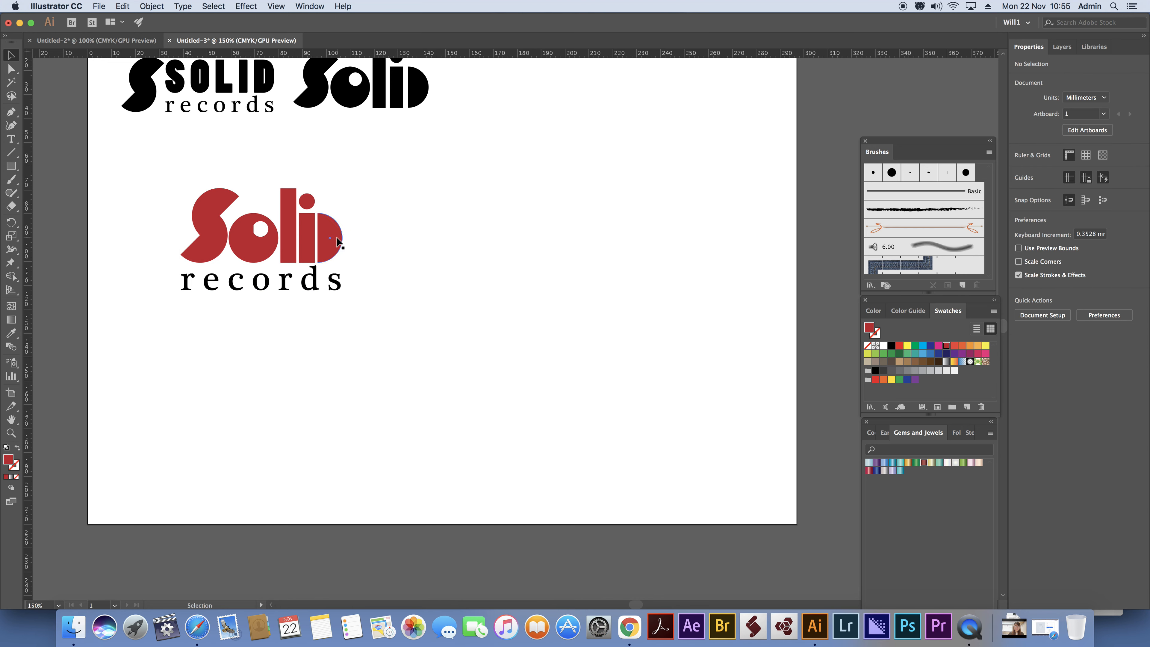